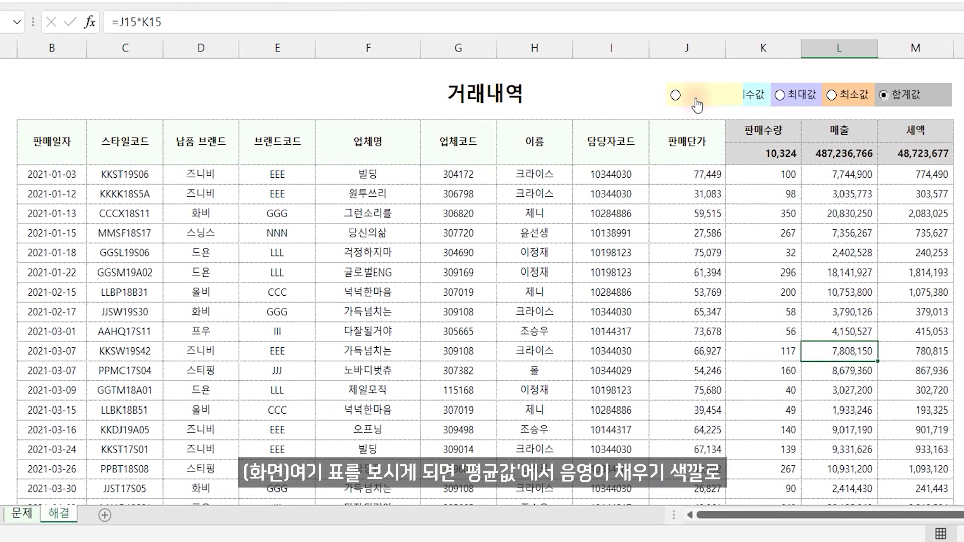
Preview the finished table's summary as averages, then counts, then back to totals.
click(674, 97)
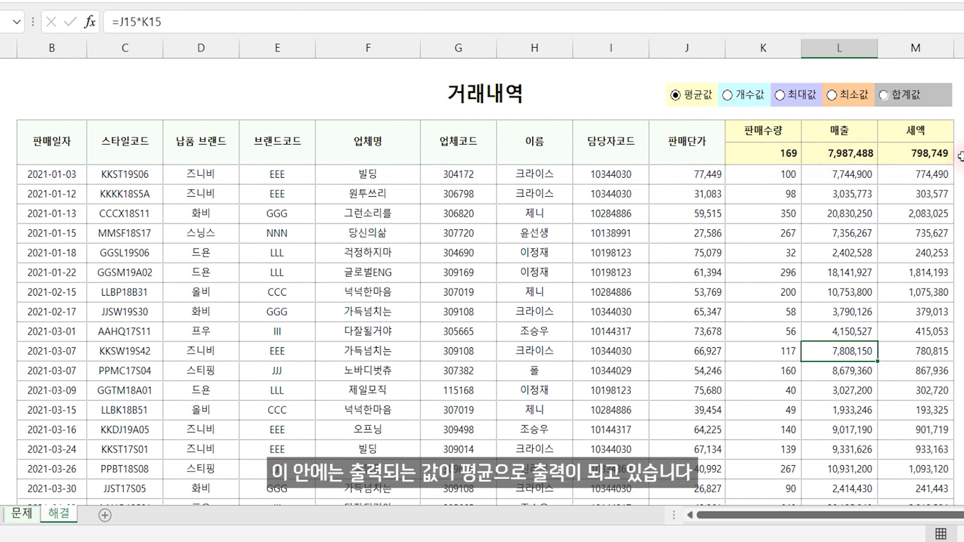
click(747, 98)
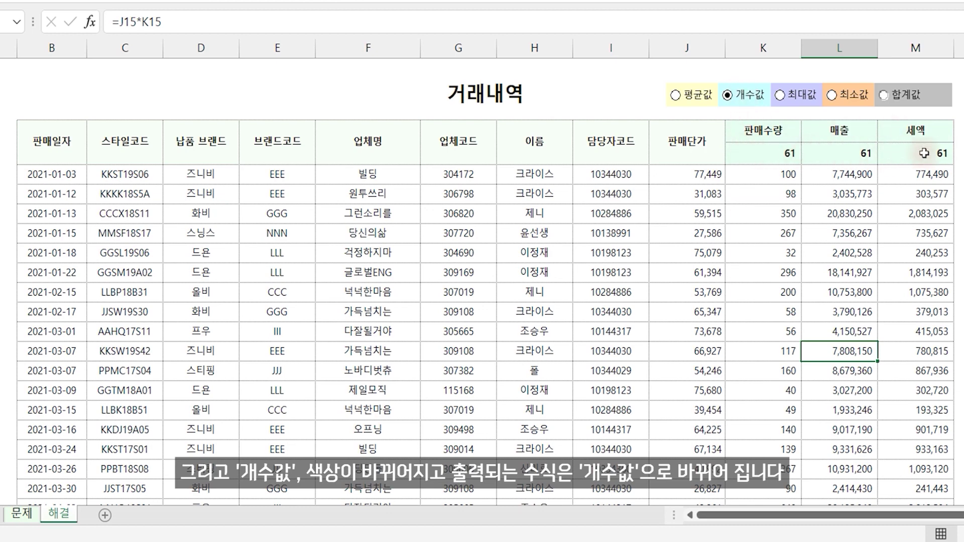
click(891, 98)
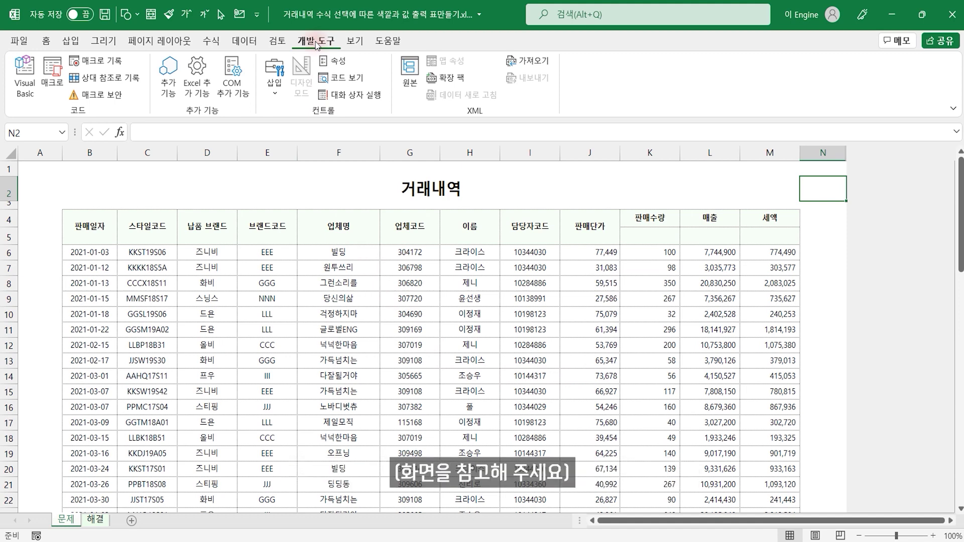
right_click(245, 46)
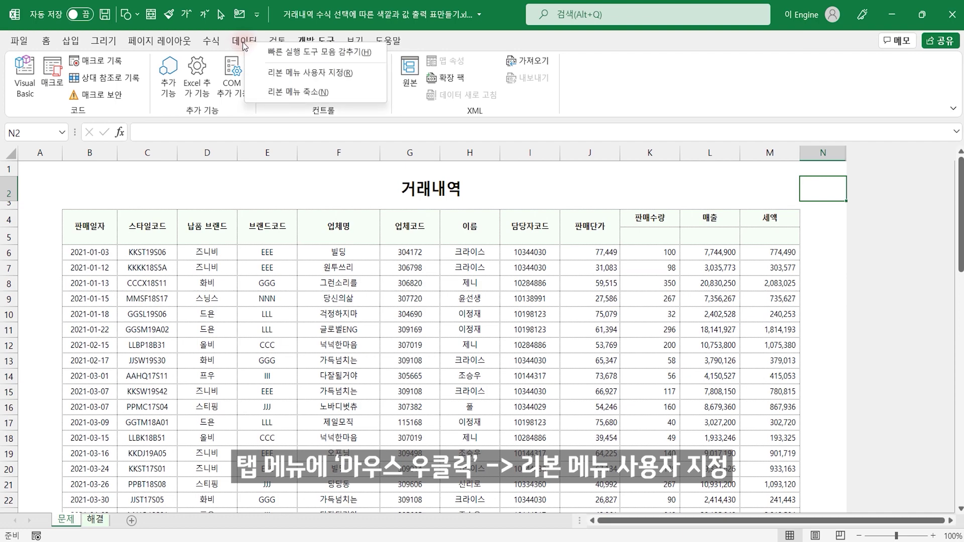
click(301, 73)
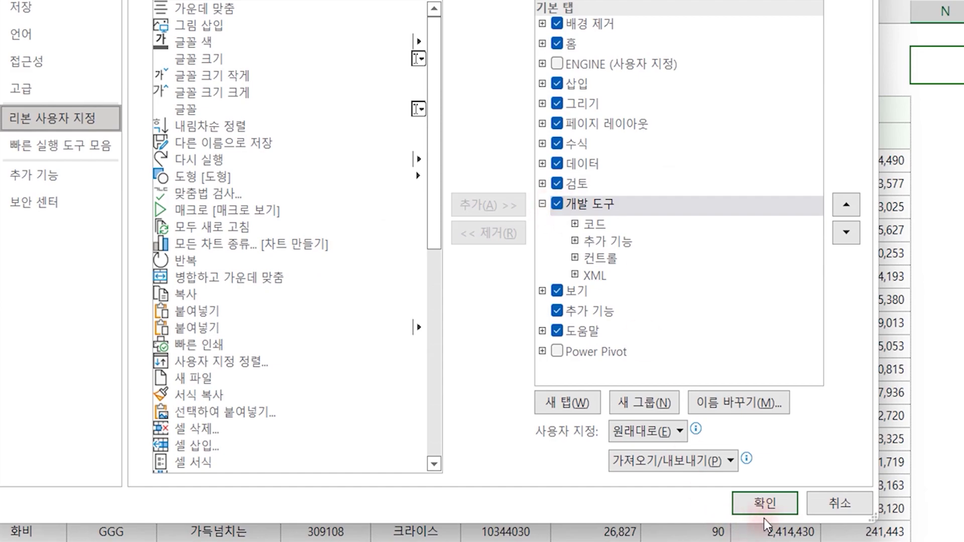
click(765, 503)
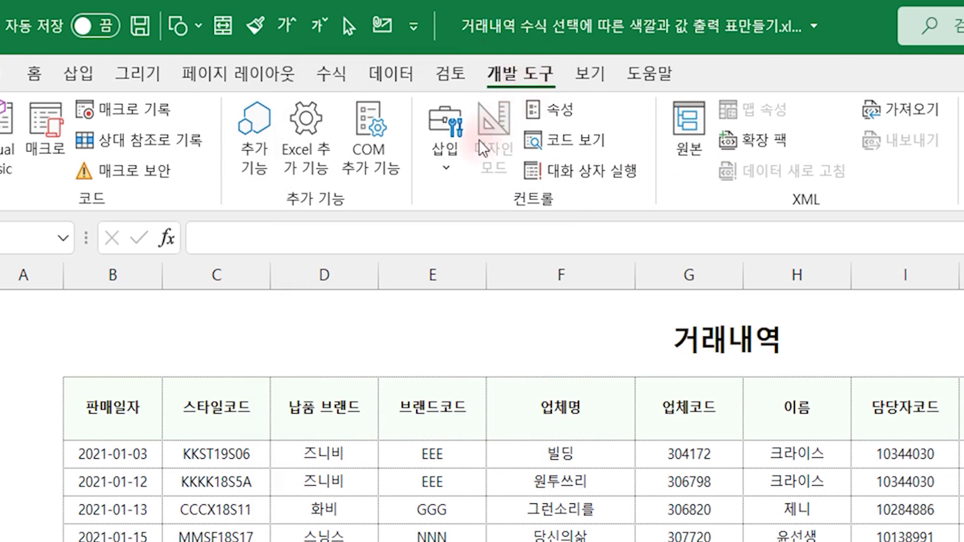
Draw a Form Controls option button beside the 거래내역 title near J2 and copy it rightward into five.
click(441, 149)
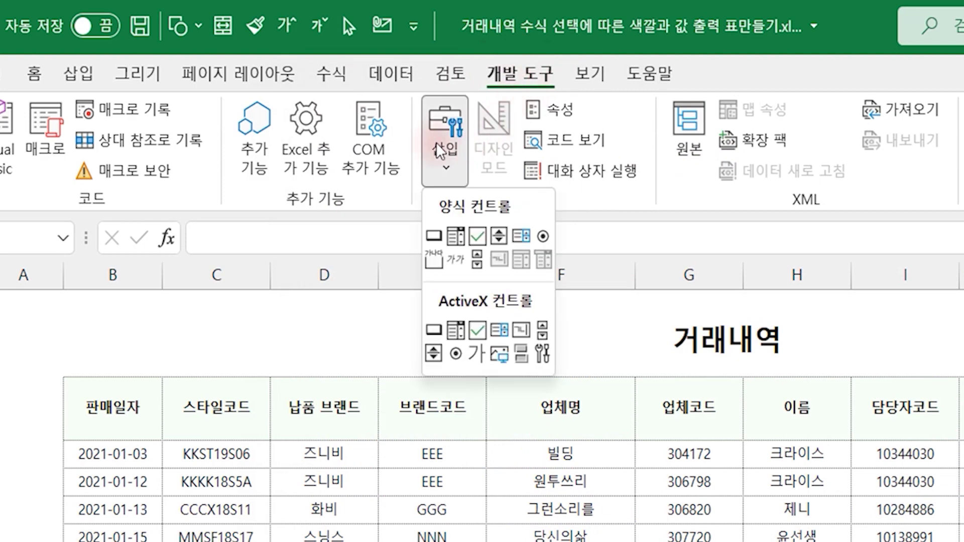
click(544, 237)
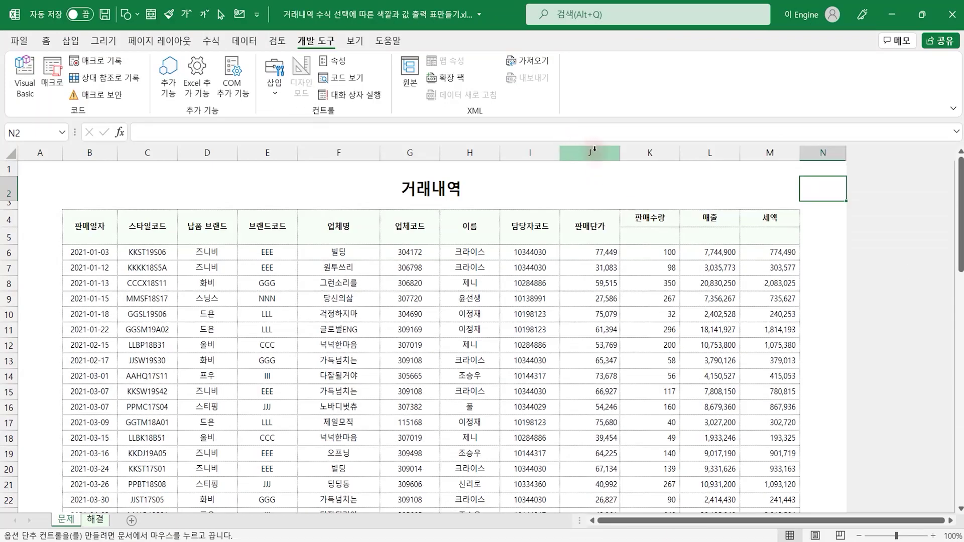
drag(560, 178, 608, 187)
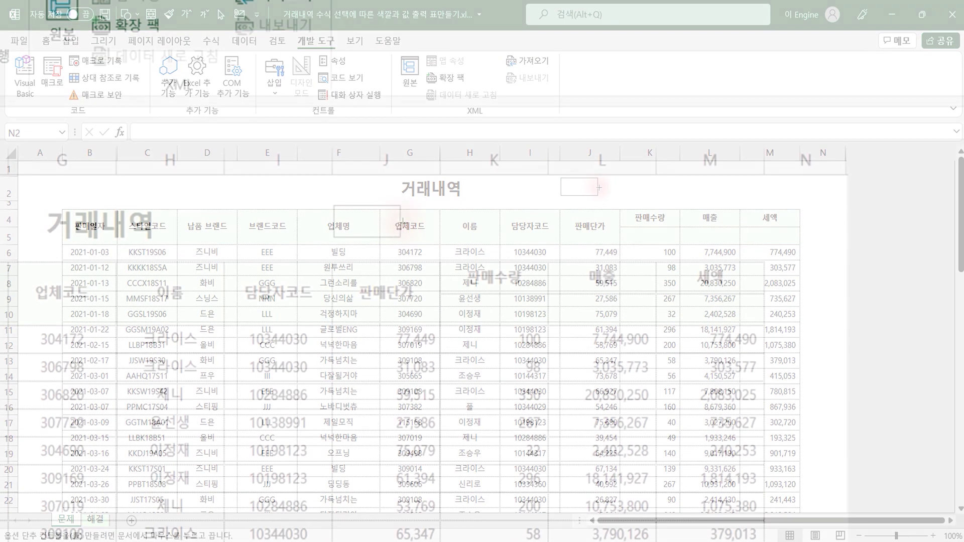
drag(419, 223, 437, 222)
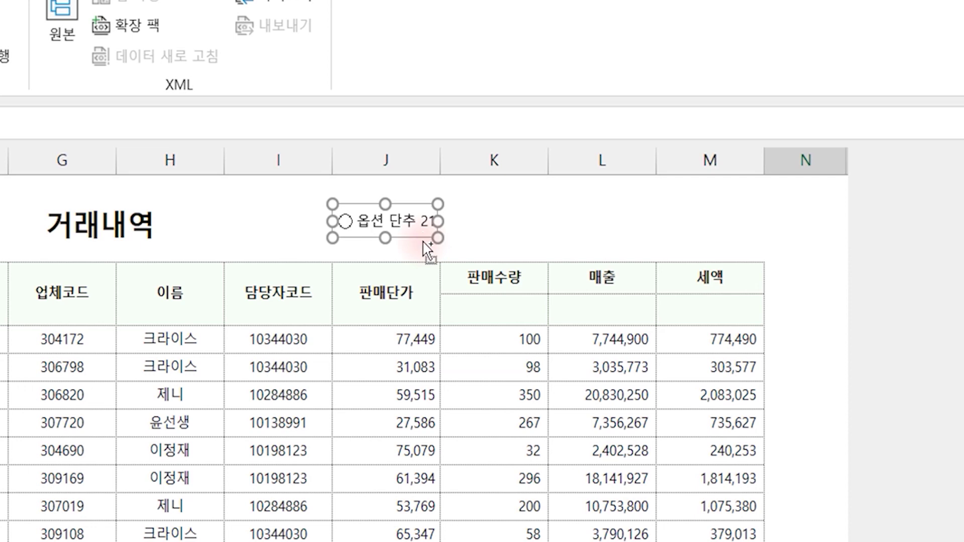
mouse_move(426, 246)
mouse_down()
mouse_move(583, 237)
mouse_move(673, 252)
mouse_move(751, 247)
mouse_up()
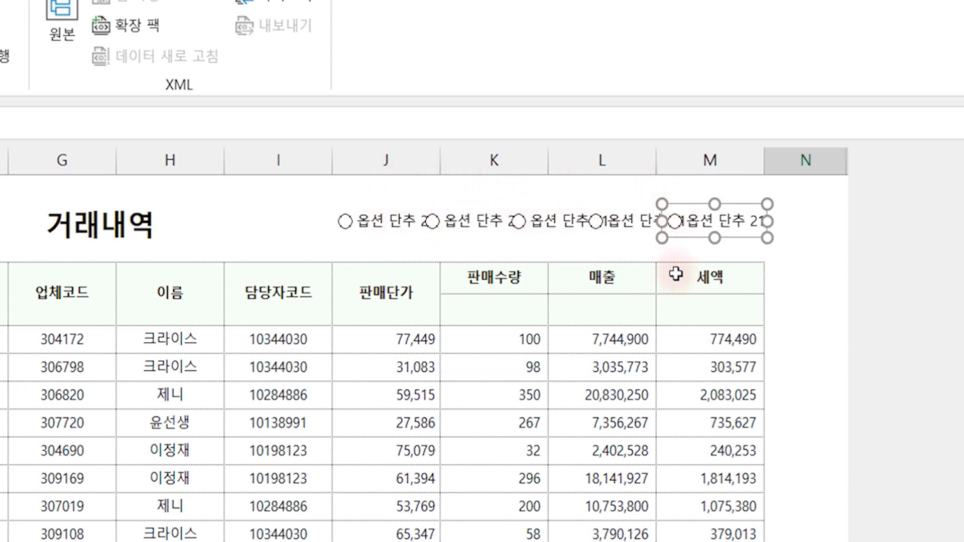
Set the option buttons' cell link to $N$2 in Format Control.
right_click(383, 225)
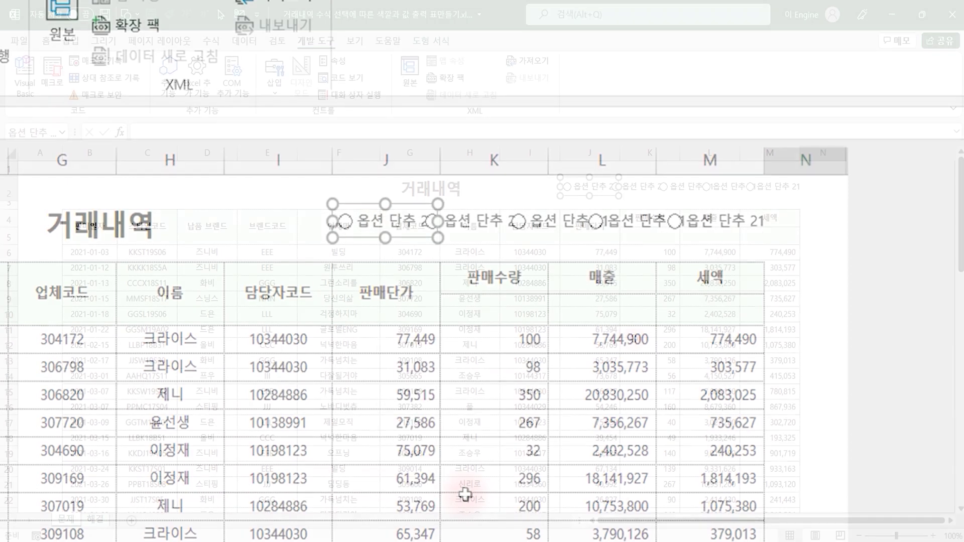
click(465, 495)
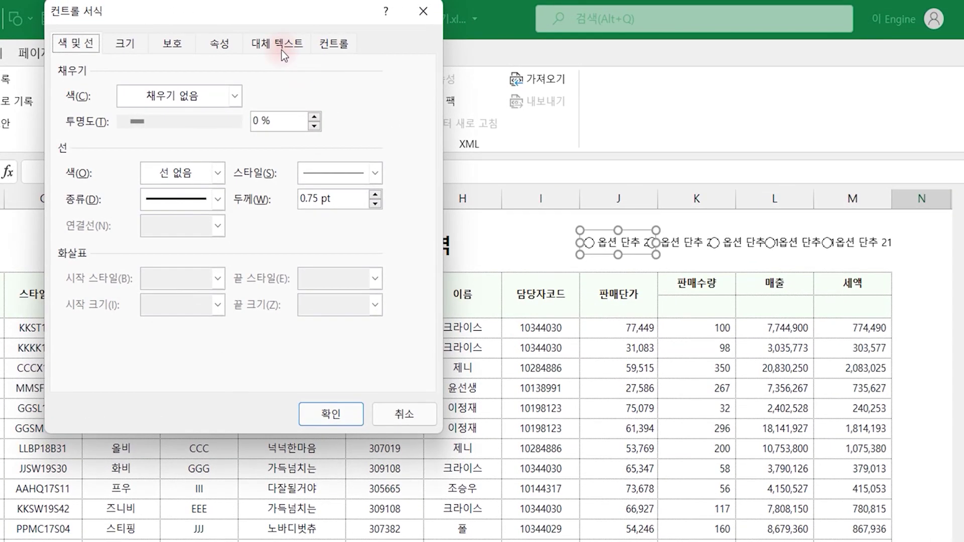
click(334, 53)
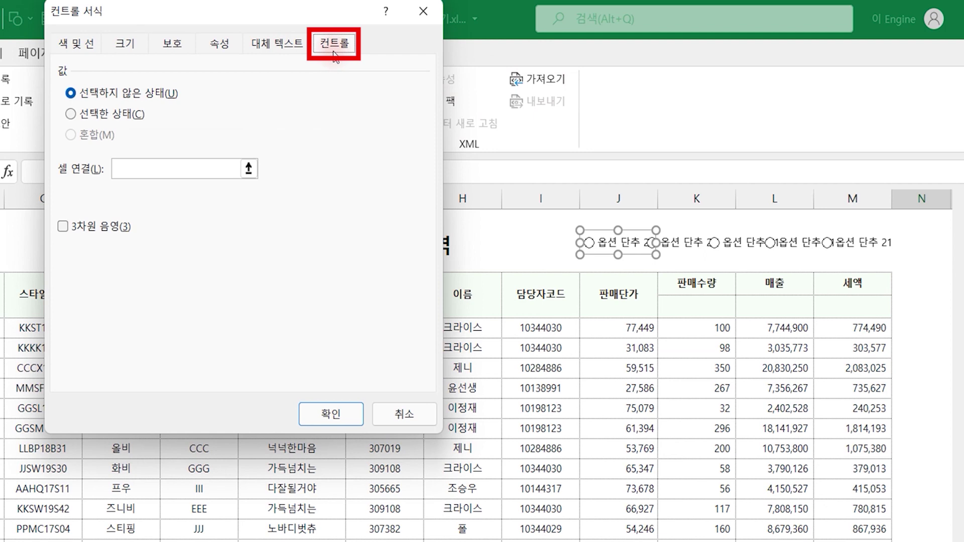
click(158, 174)
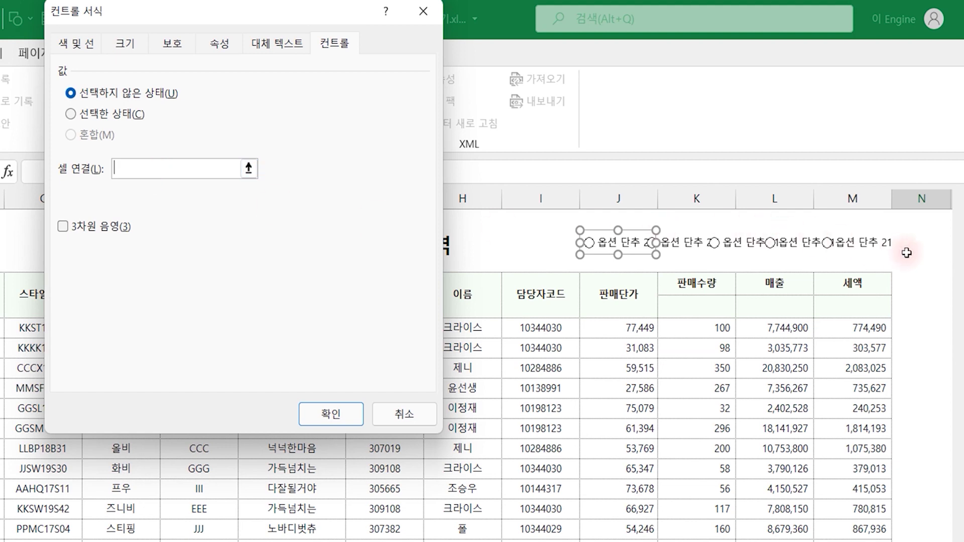
click(921, 245)
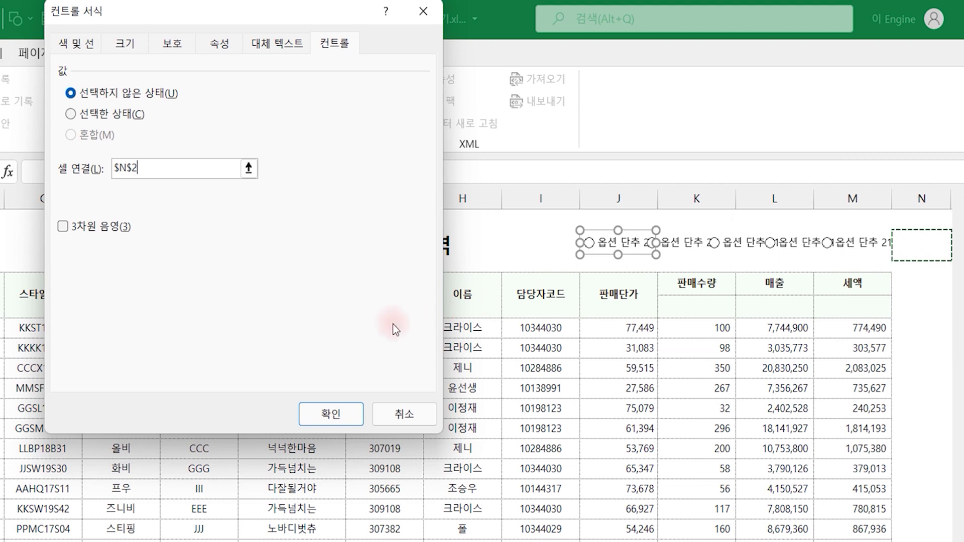
click(328, 414)
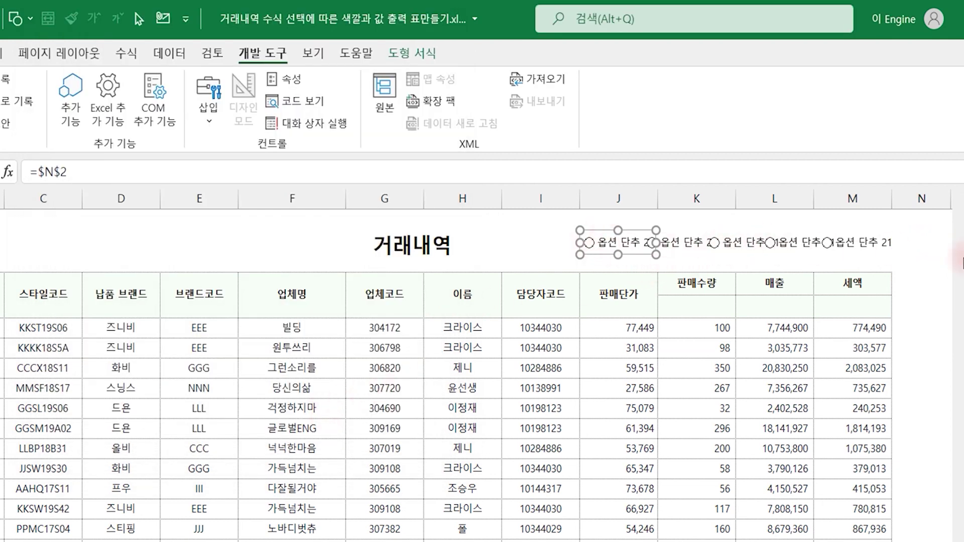
Test the link by choosing the third, fifth, then second option, leaving N2 at 2.
click(714, 243)
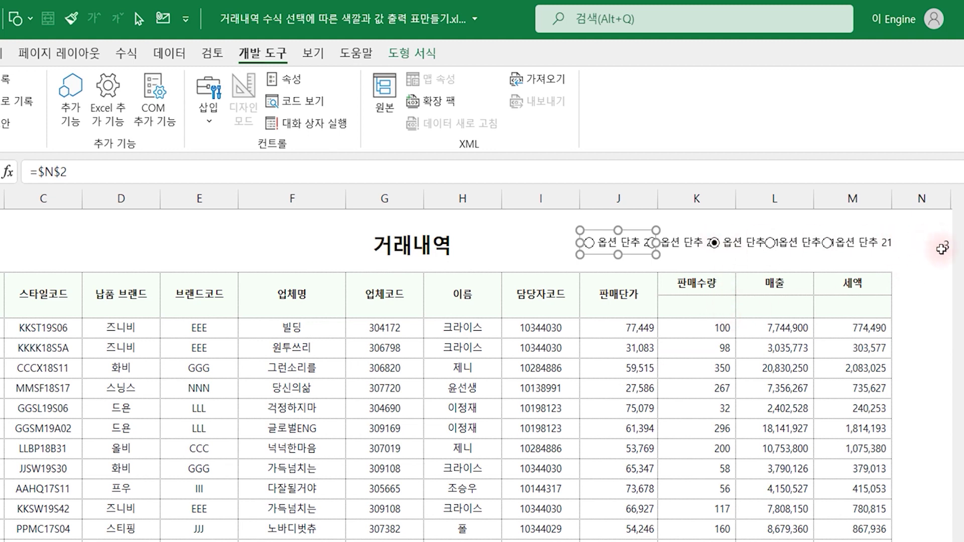
click(831, 246)
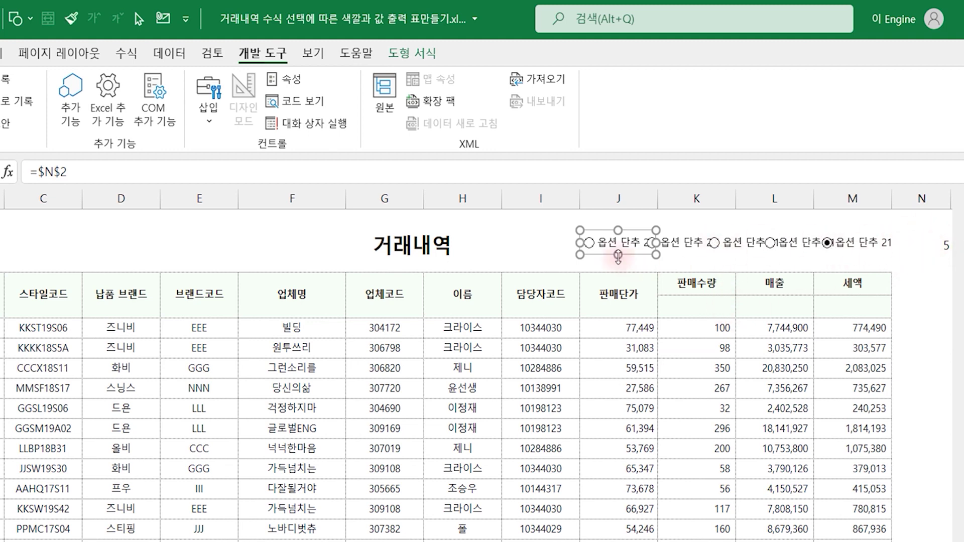
click(691, 254)
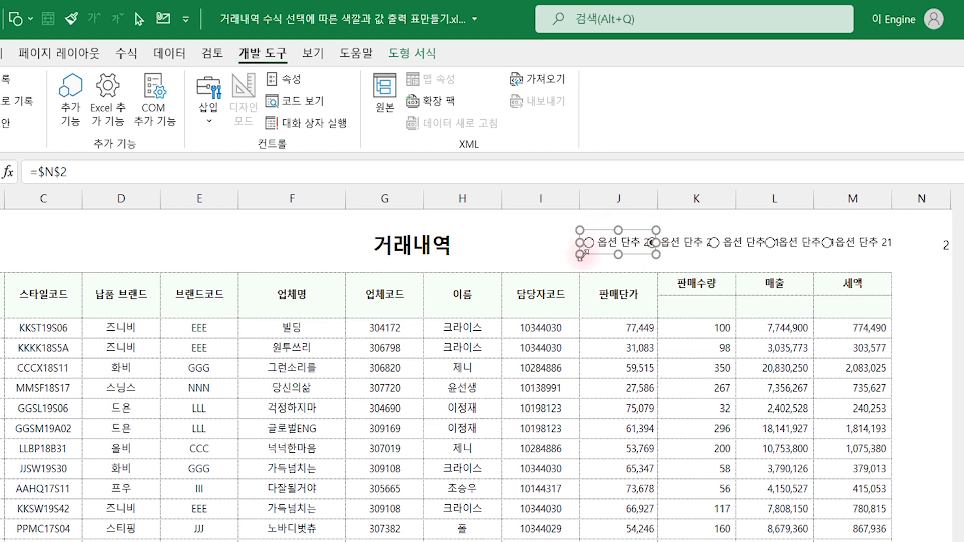
Fill the first option button with a light blue picked from More Colors.
right_click(635, 255)
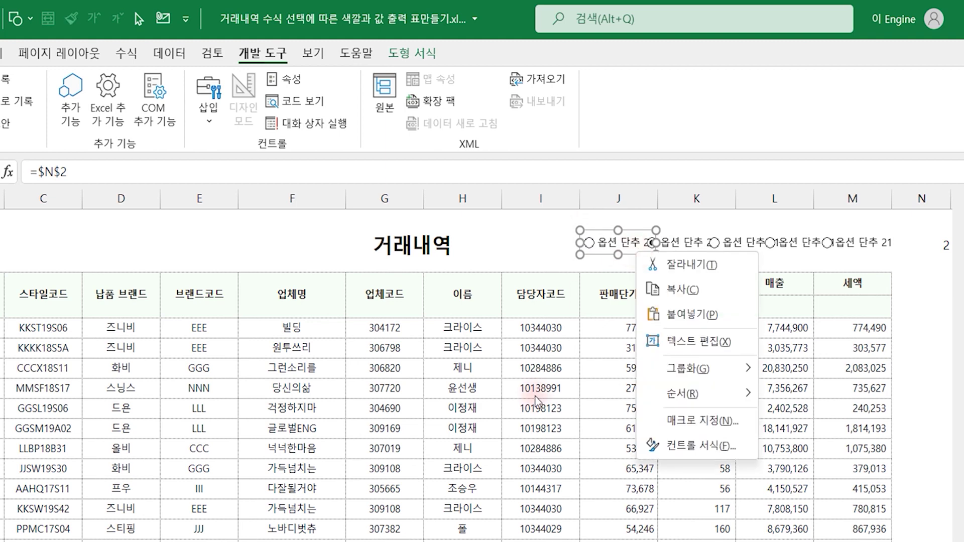
click(693, 447)
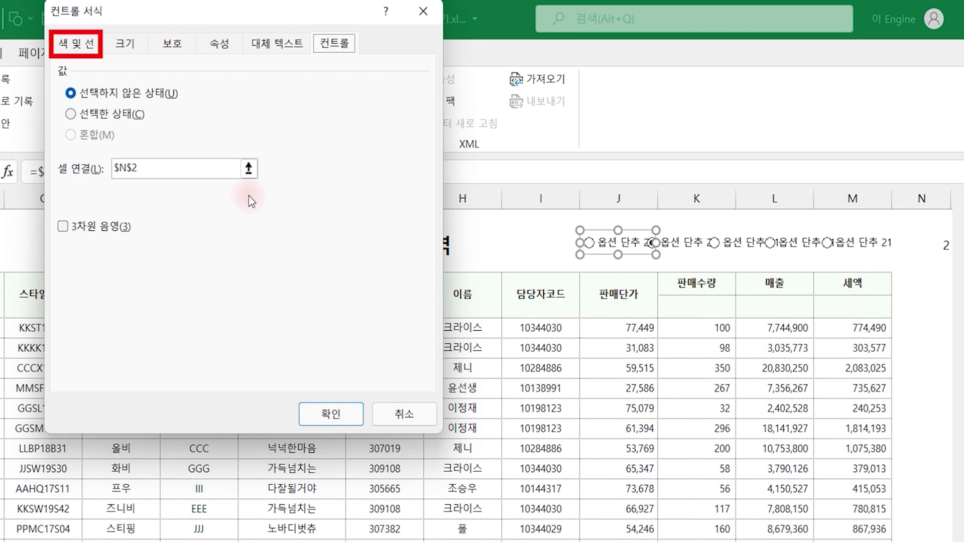
click(75, 46)
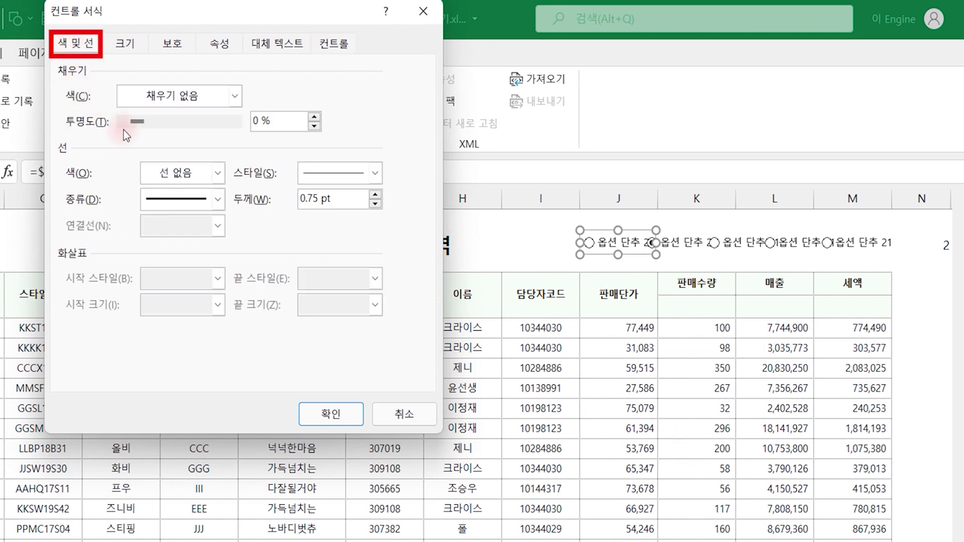
click(191, 100)
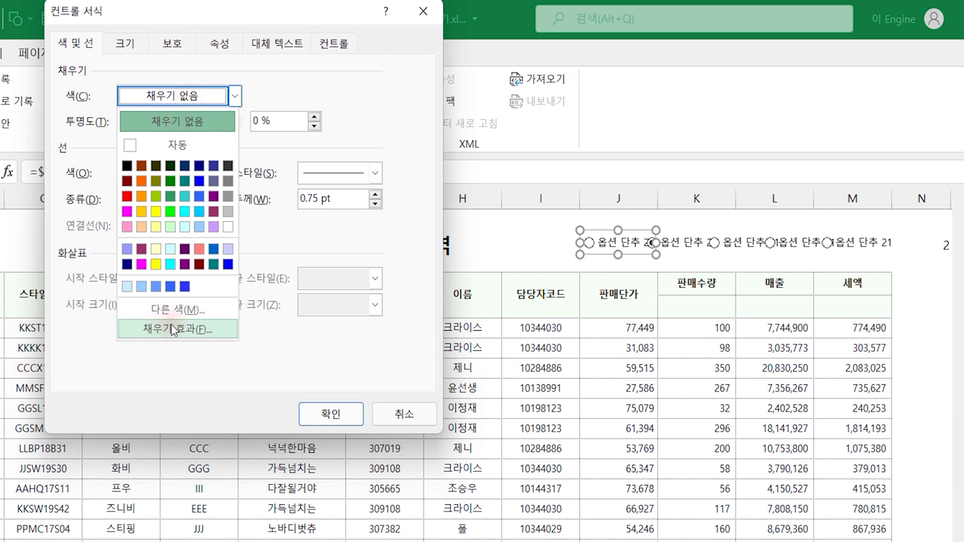
click(172, 311)
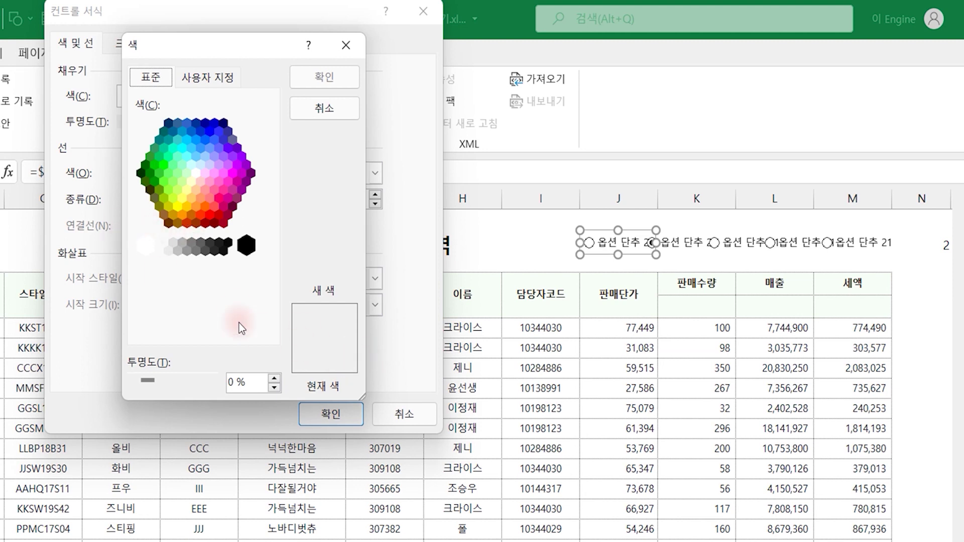
click(200, 165)
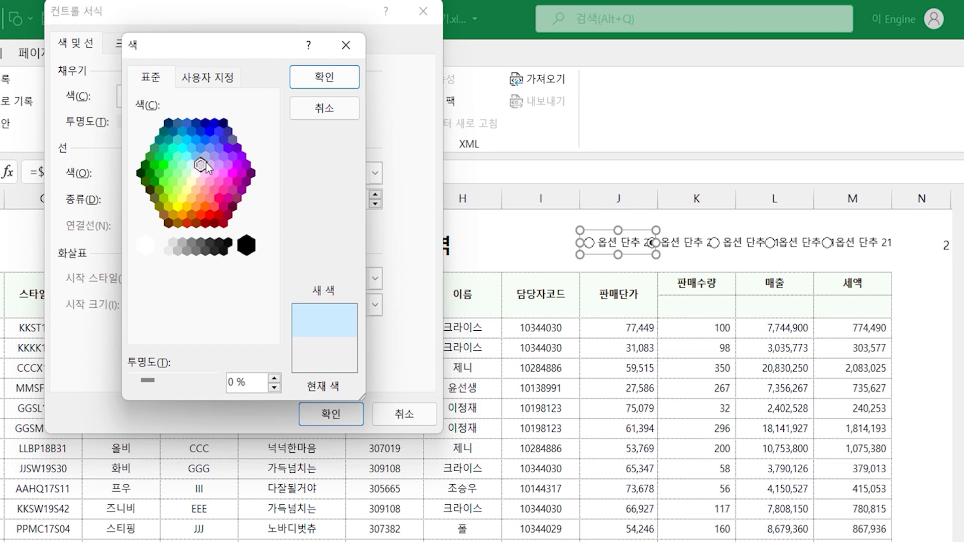
click(306, 81)
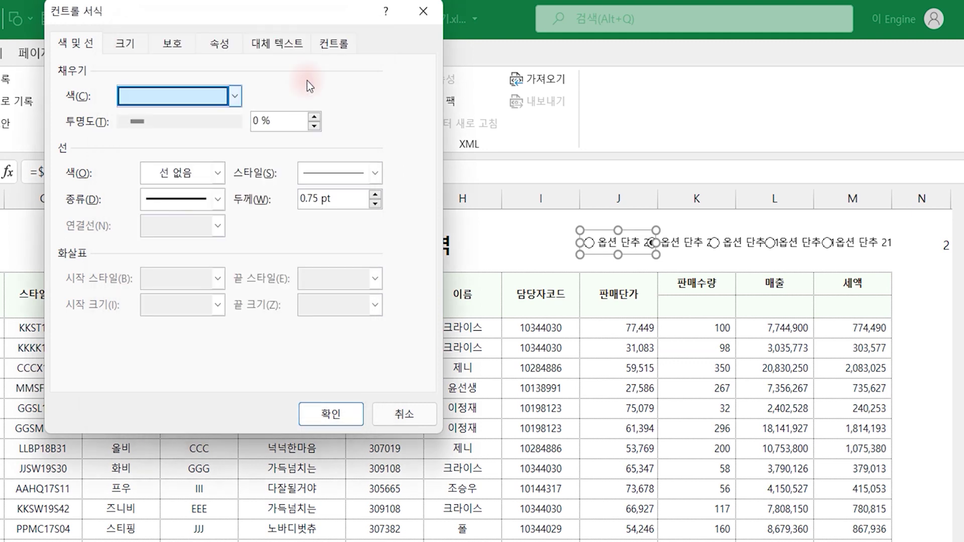
click(331, 415)
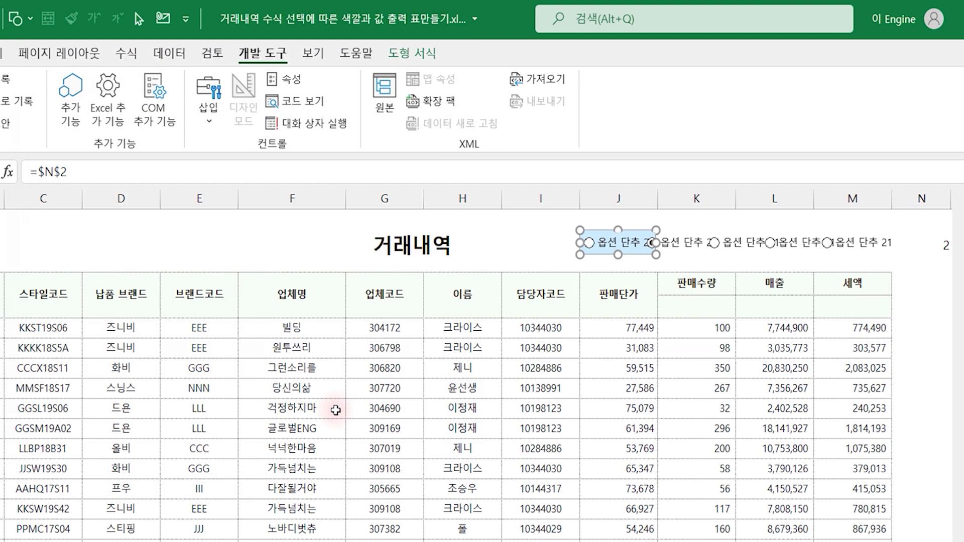
Label the first two buttons 평균값 and 개수값, and fill 개수값 light blue.
text(평균값)
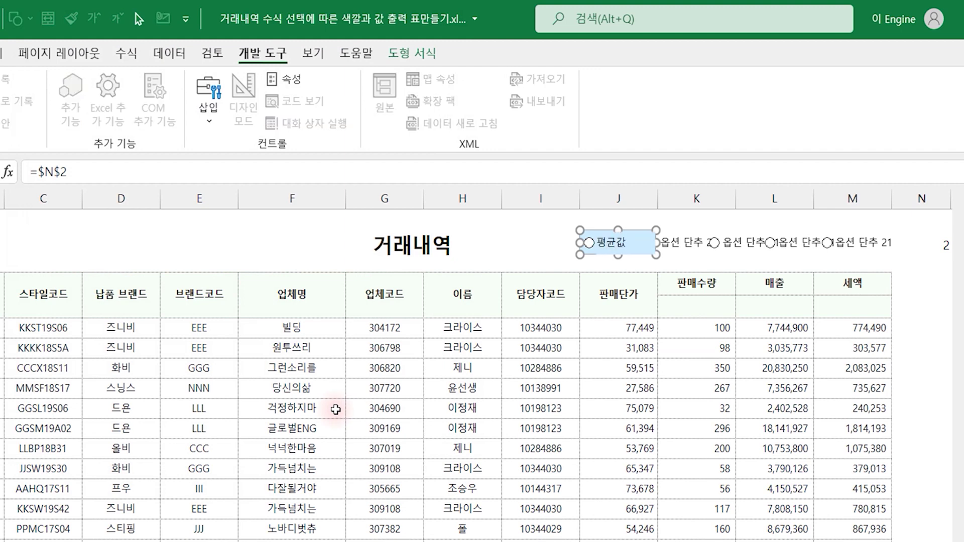
key(Tab)
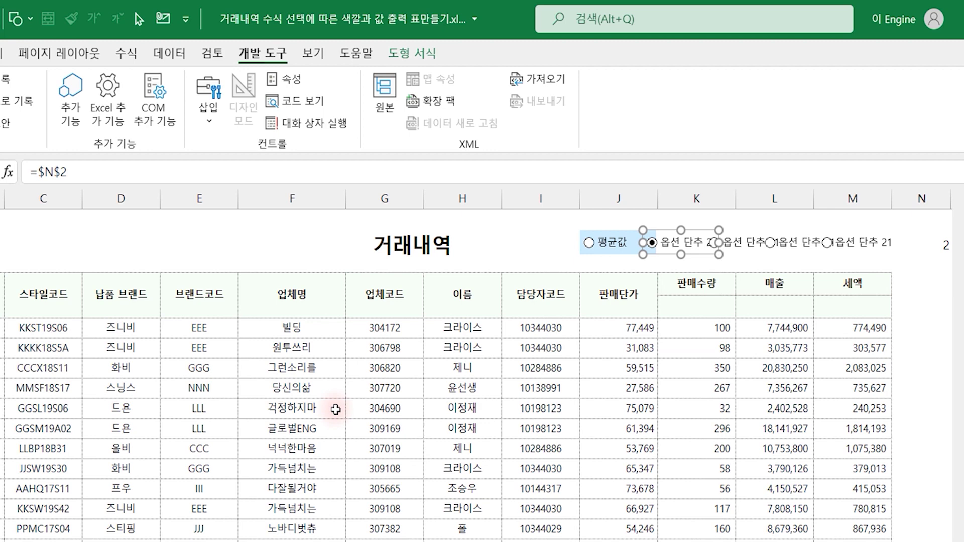
text(개수값)
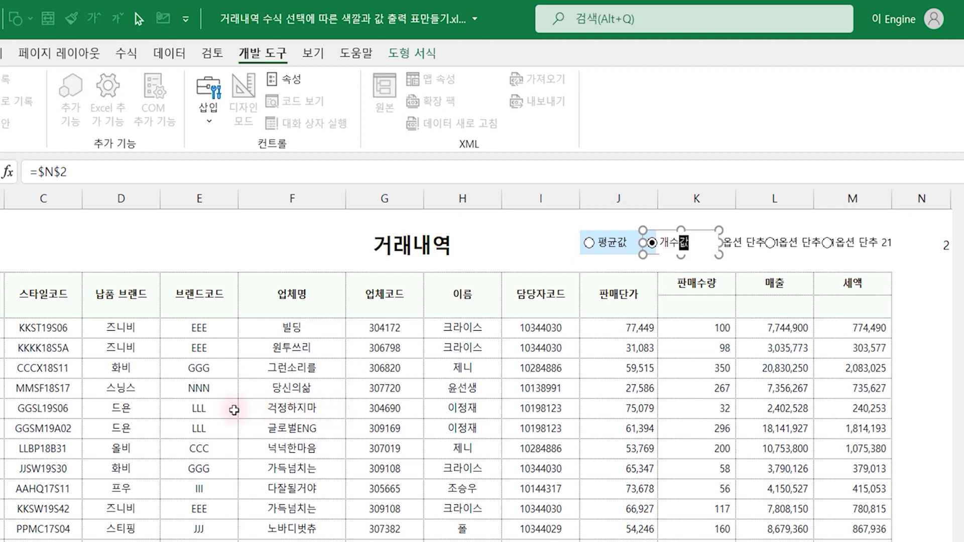
right_click(695, 230)
click(736, 425)
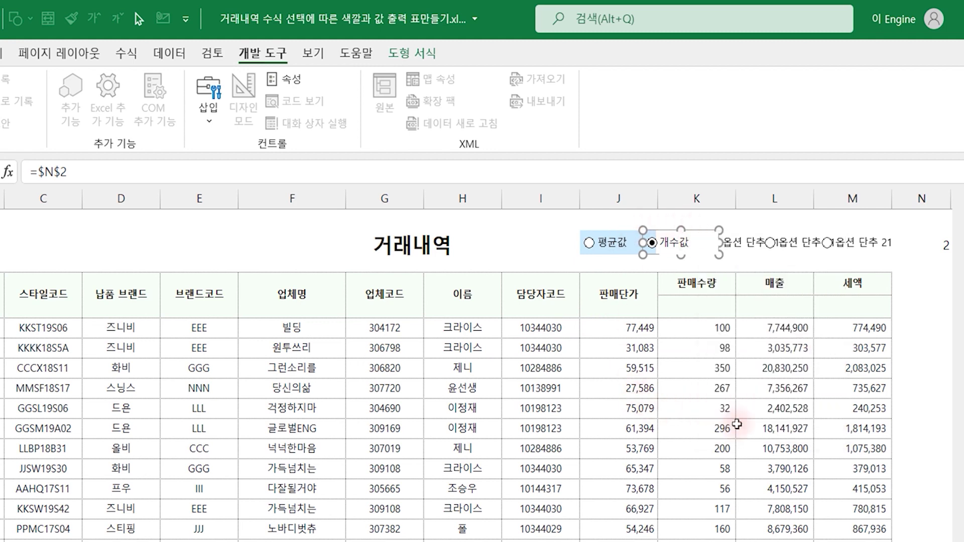
click(237, 97)
click(179, 311)
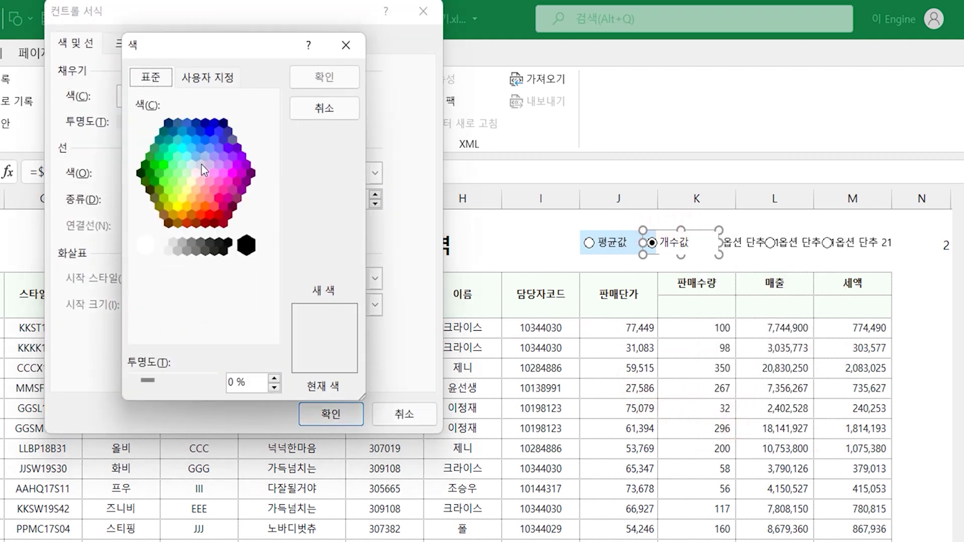
click(203, 157)
click(324, 77)
click(330, 411)
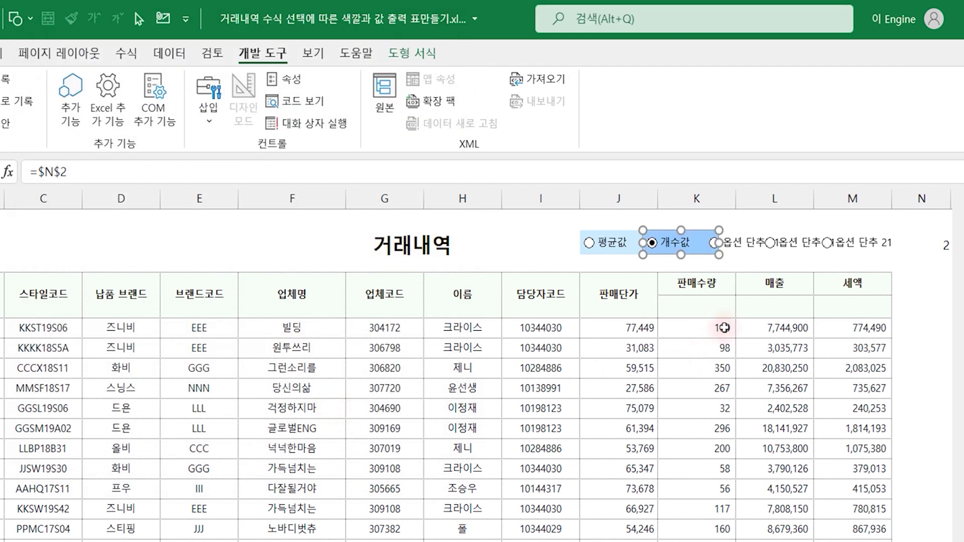
Relabel the third button 최대값 and fill it medium blue.
ctrl+click(732, 243)
drag(722, 242, 778, 242)
text(최대값)
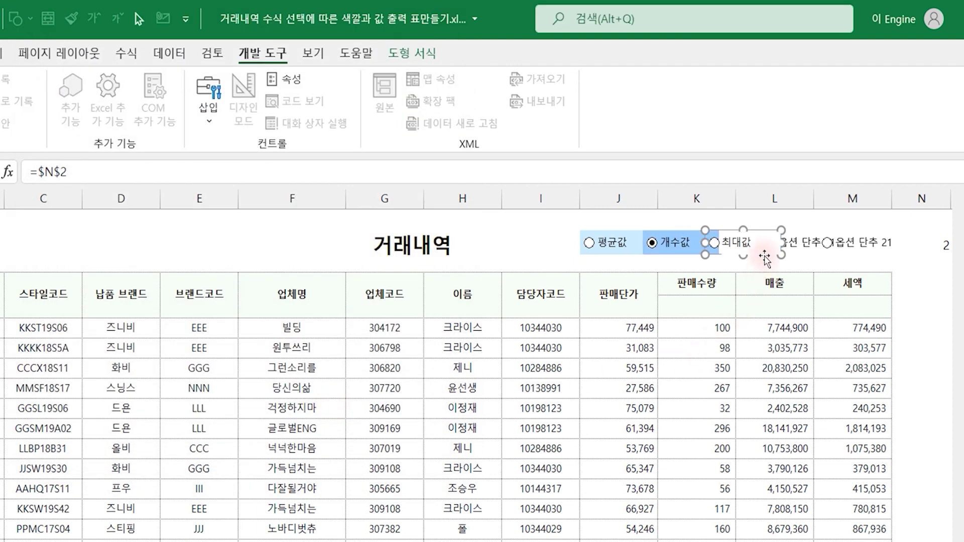
right_click(719, 253)
click(760, 443)
click(211, 97)
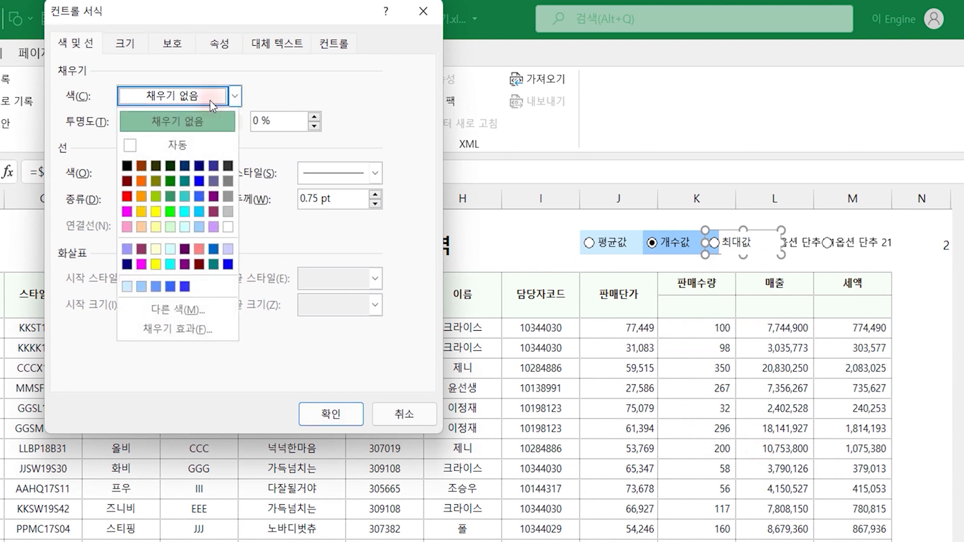
click(178, 310)
click(210, 148)
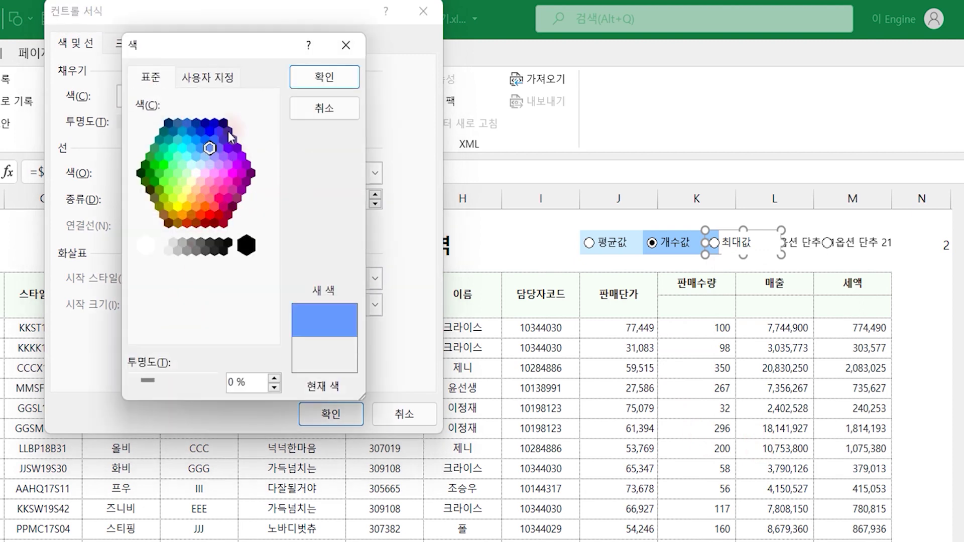
click(324, 77)
click(331, 414)
Label the fourth button 최소값 and fill it a deeper blue.
key(Tab)
text(최소)
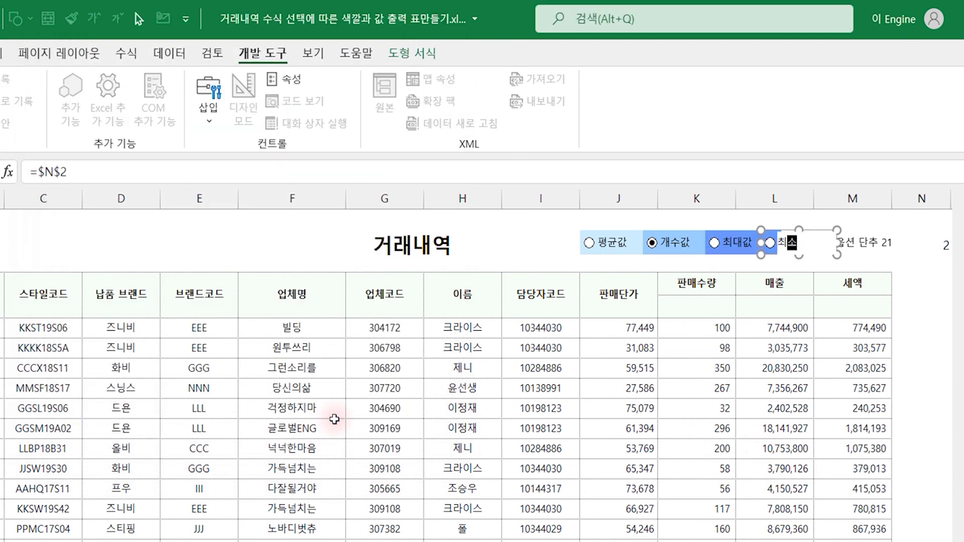
text(값)
right_click(821, 230)
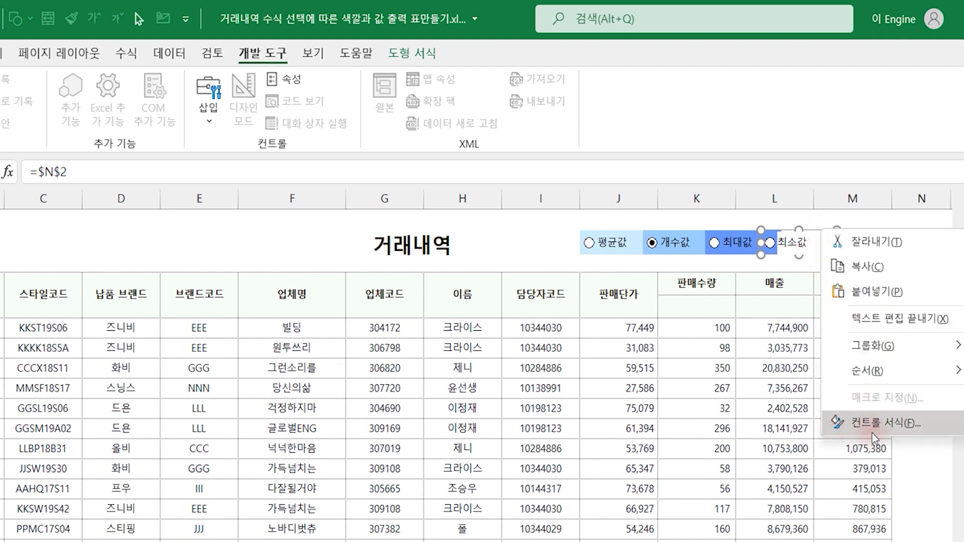
click(873, 423)
click(213, 98)
click(176, 310)
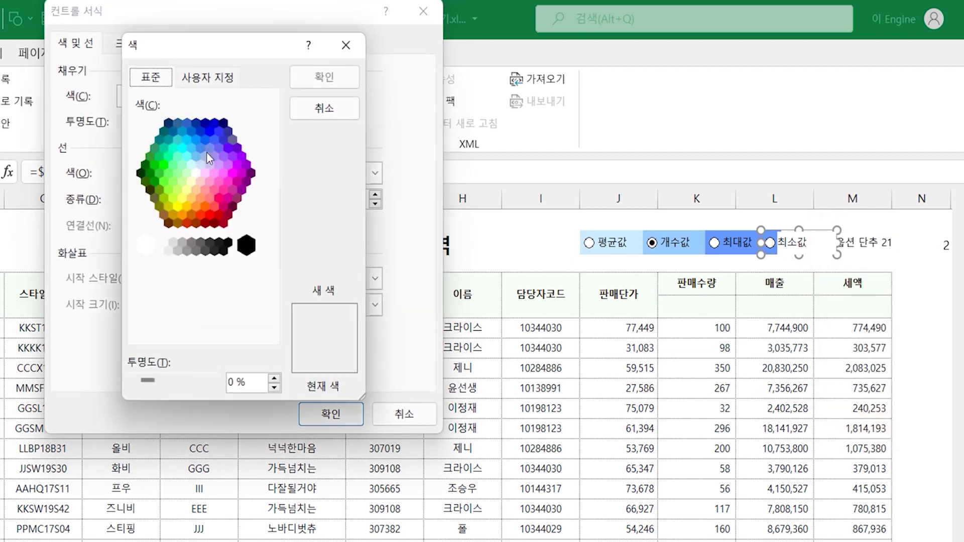
click(211, 141)
click(323, 76)
click(327, 417)
Label the fifth button 합계값 and fill it the darkest blue.
key(Tab)
text(하)
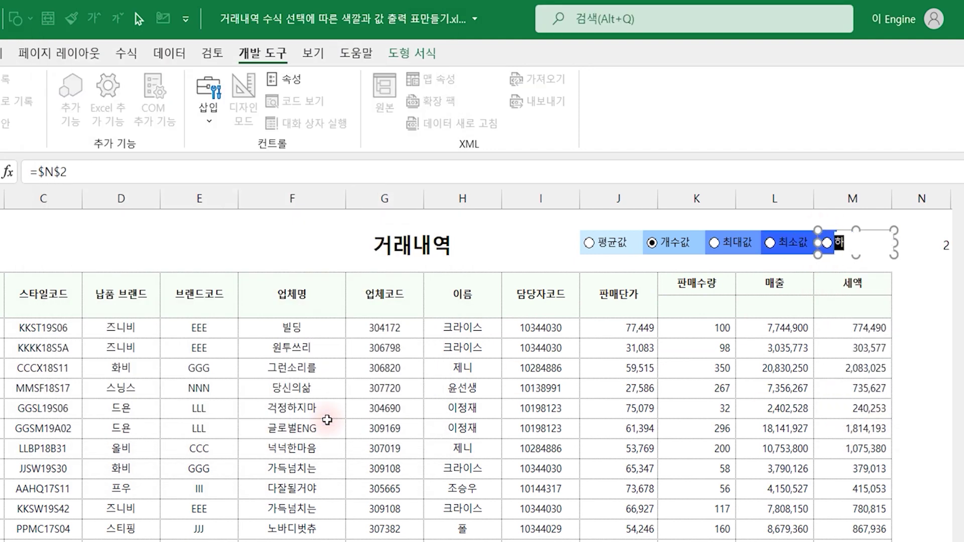
text(계값)
right_click(873, 227)
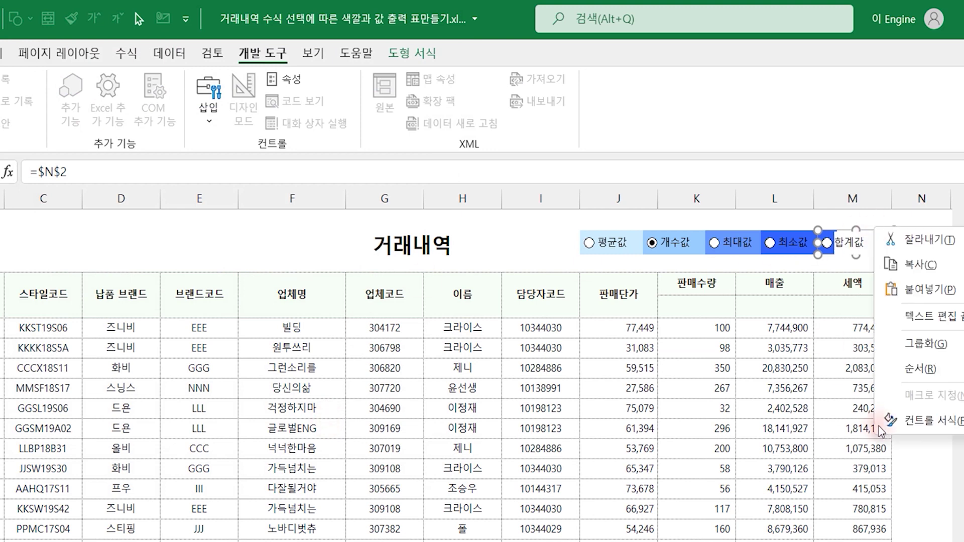
click(874, 424)
click(206, 98)
click(178, 310)
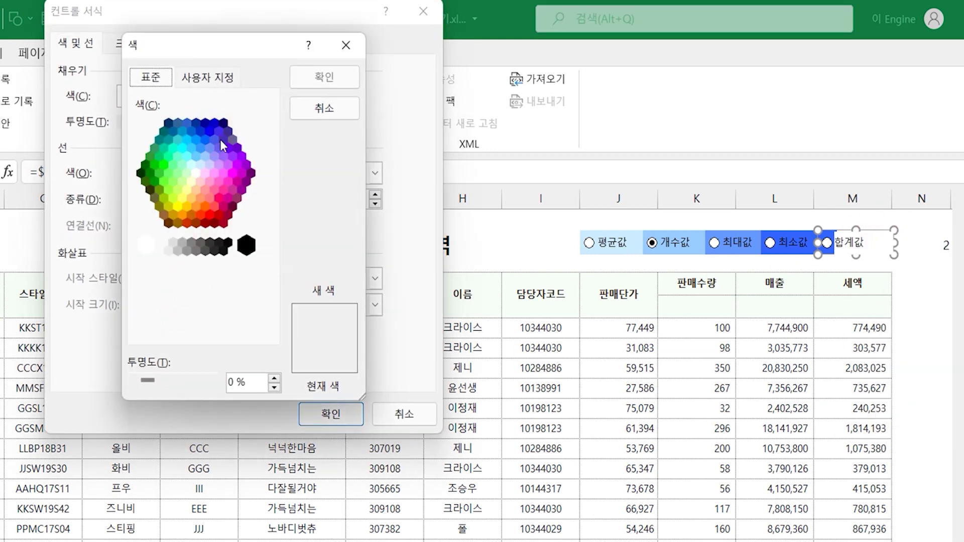
click(218, 132)
click(324, 77)
click(331, 414)
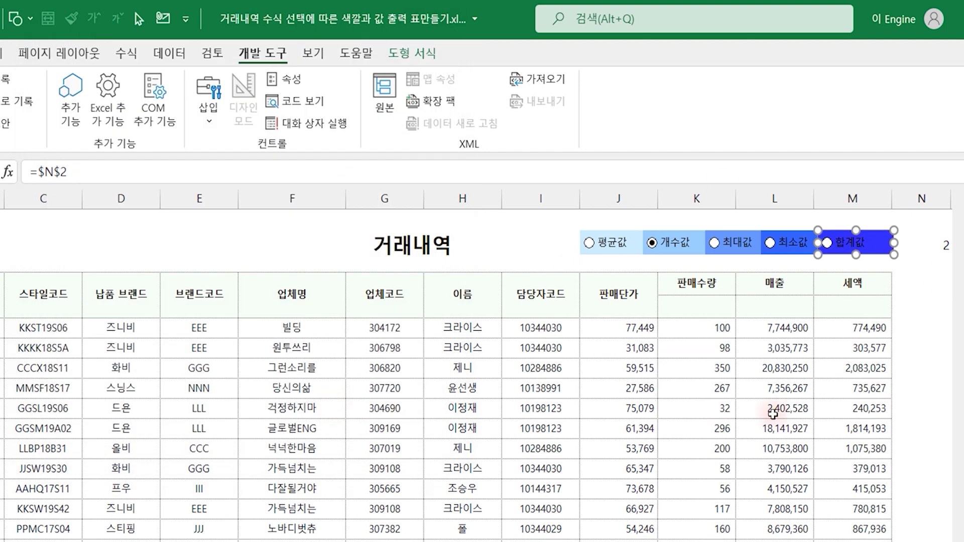
click(773, 409)
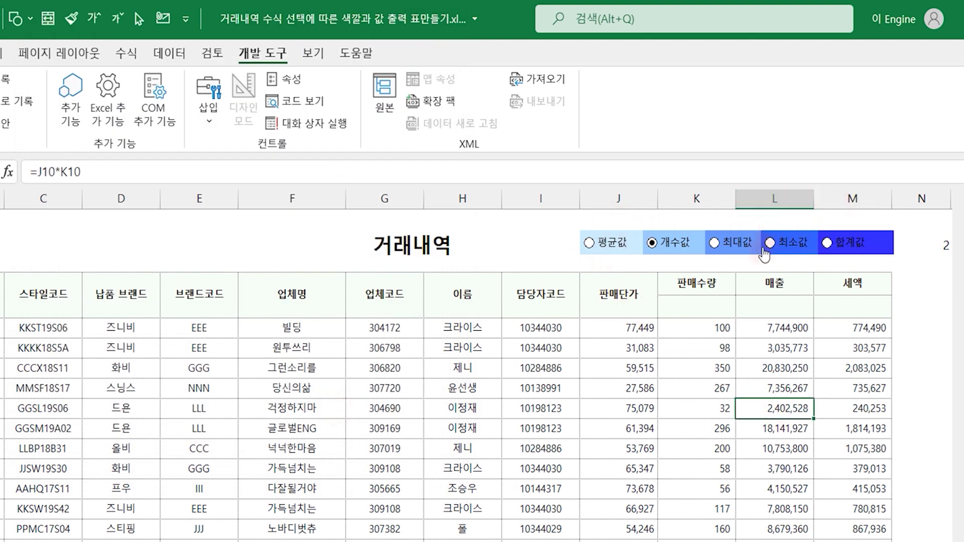
right_click(611, 253)
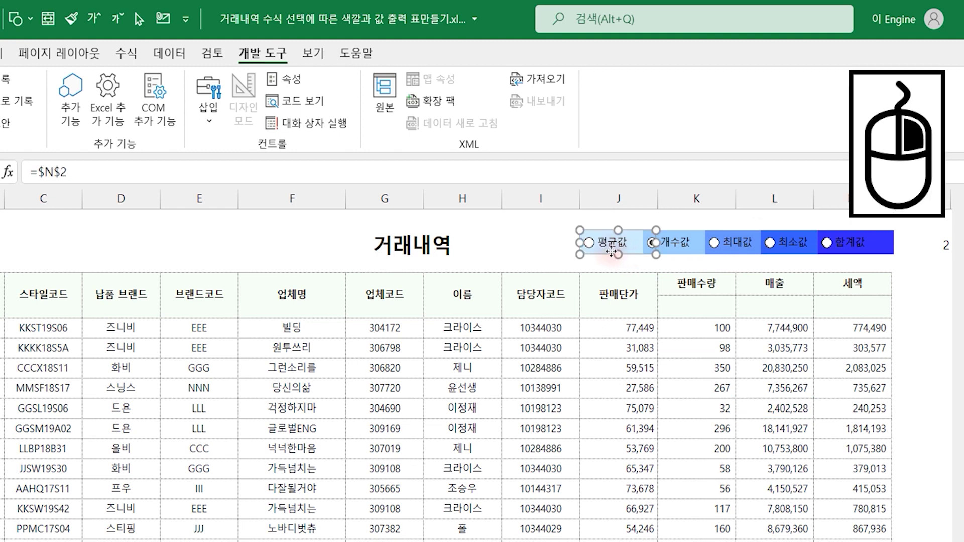
key(Escape)
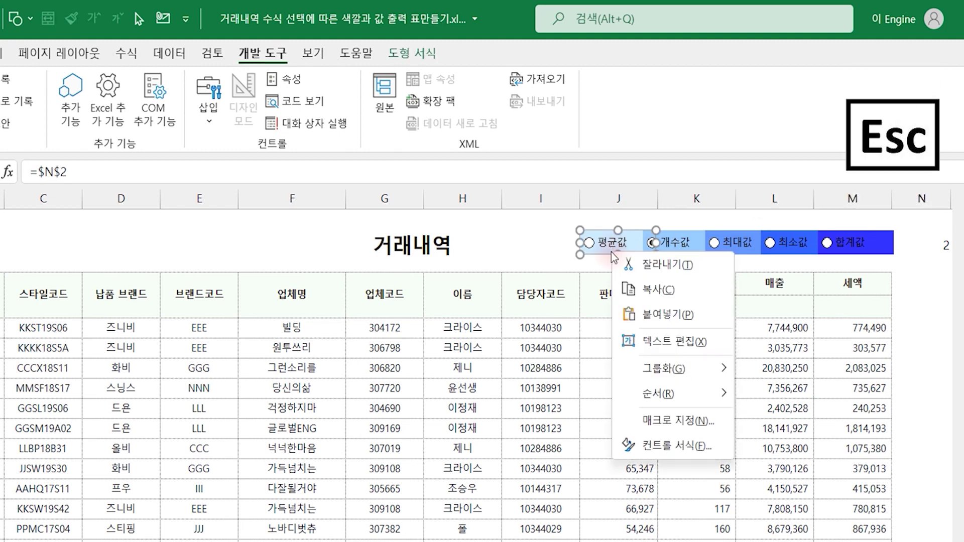
Select all five option buttons and distribute them horizontally with equal spacing.
key(ctrl+a)
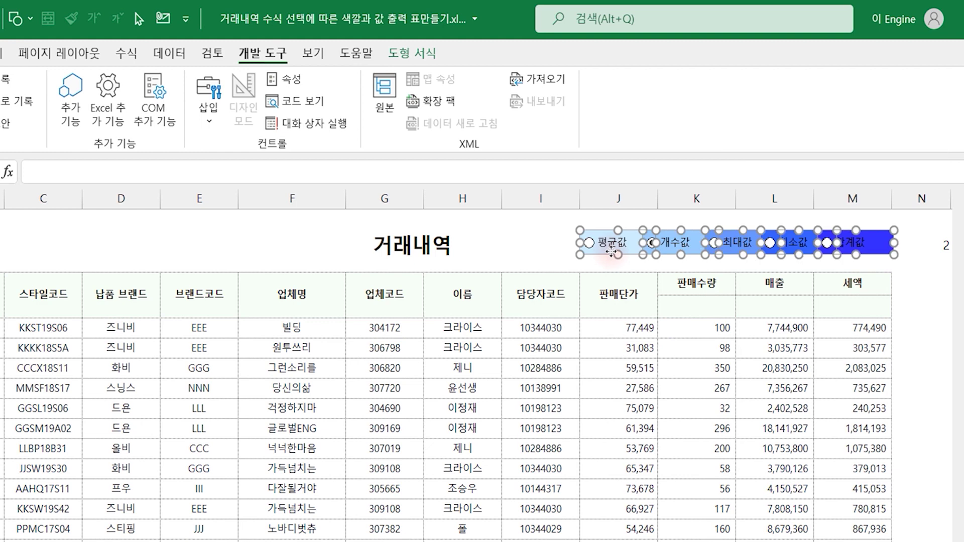
click(401, 53)
click(797, 81)
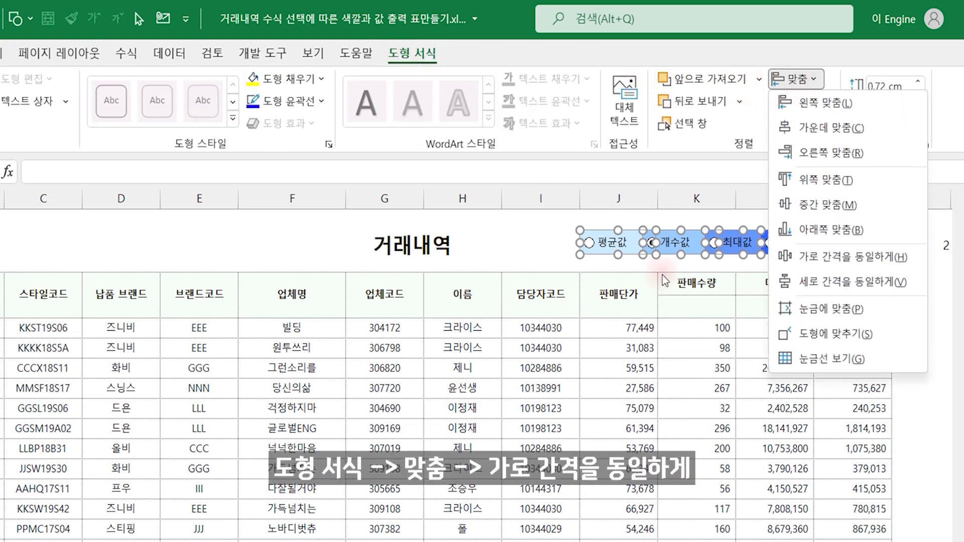
click(836, 257)
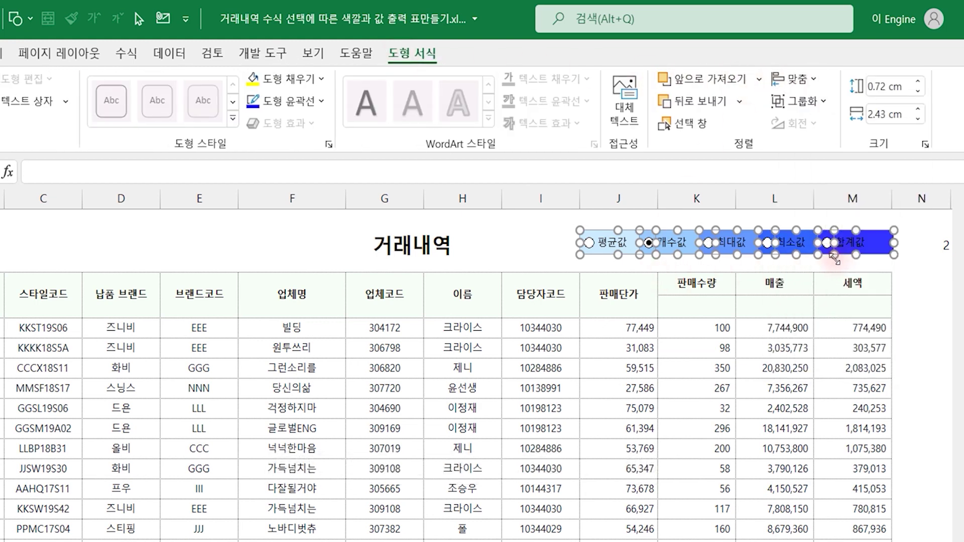
click(795, 321)
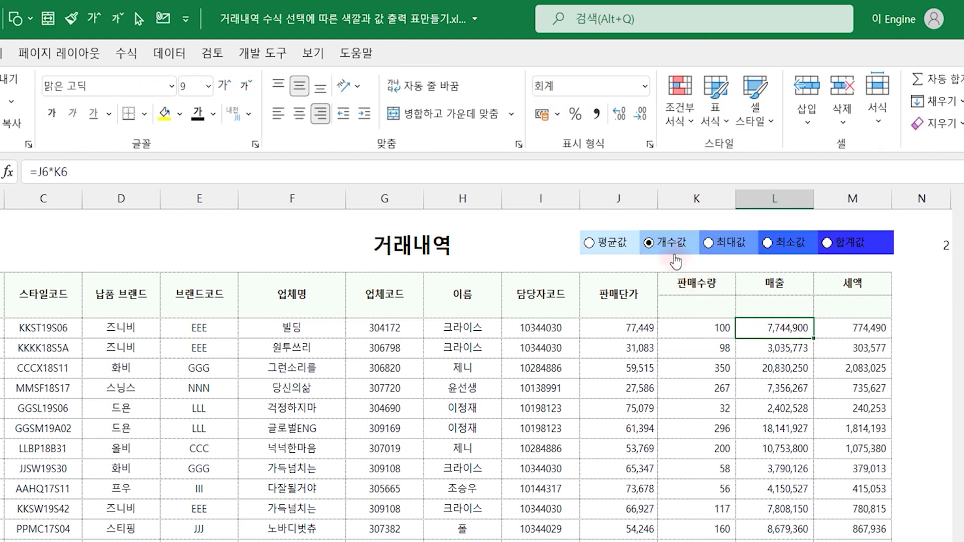
Choose 평균값 so N2 reads 1, then select the 판매수량–세액 headers and cell K4.
click(607, 248)
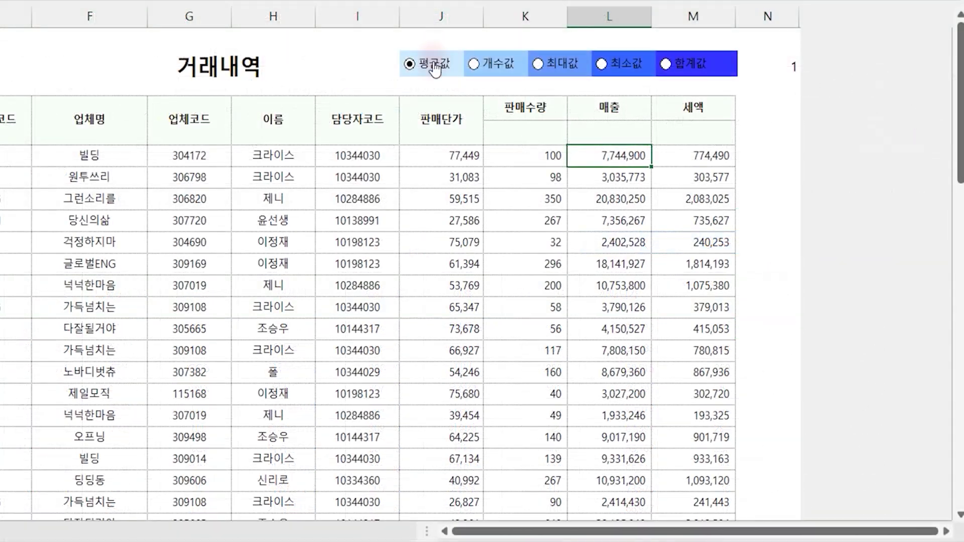
mouse_move(533, 106)
mouse_down()
mouse_move(667, 107)
mouse_move(653, 133)
mouse_up()
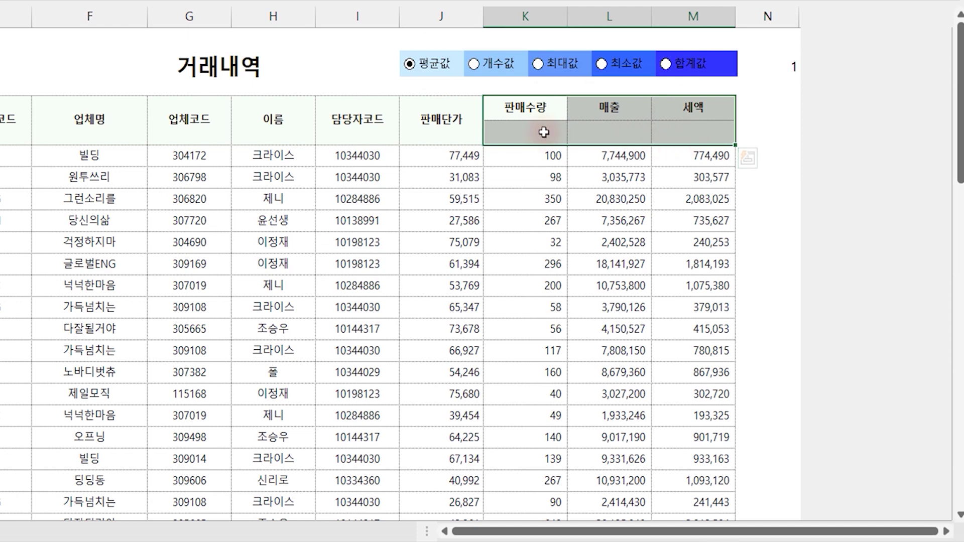
click(523, 128)
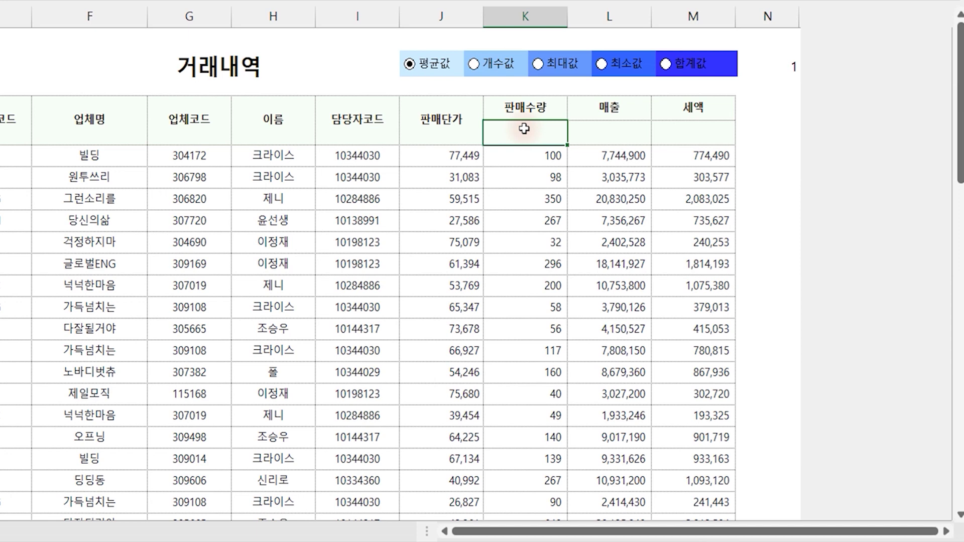
double_click(524, 128)
text(=sub)
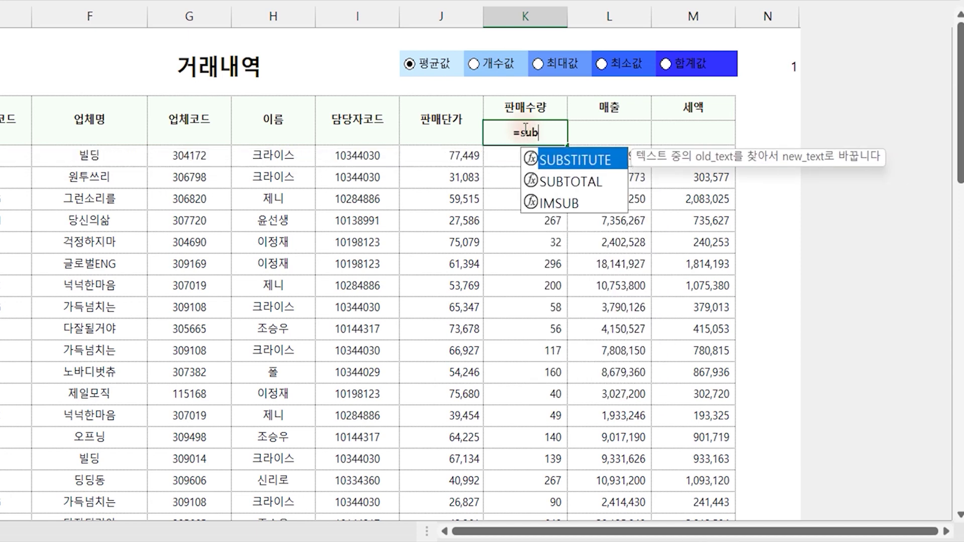
text(to)
key(Tab)
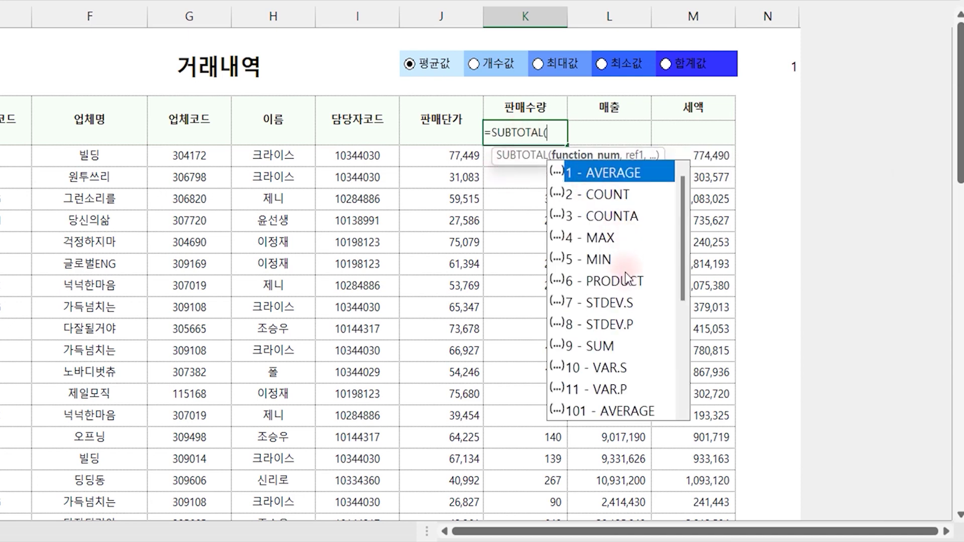
scroll(682, 211, down, 4)
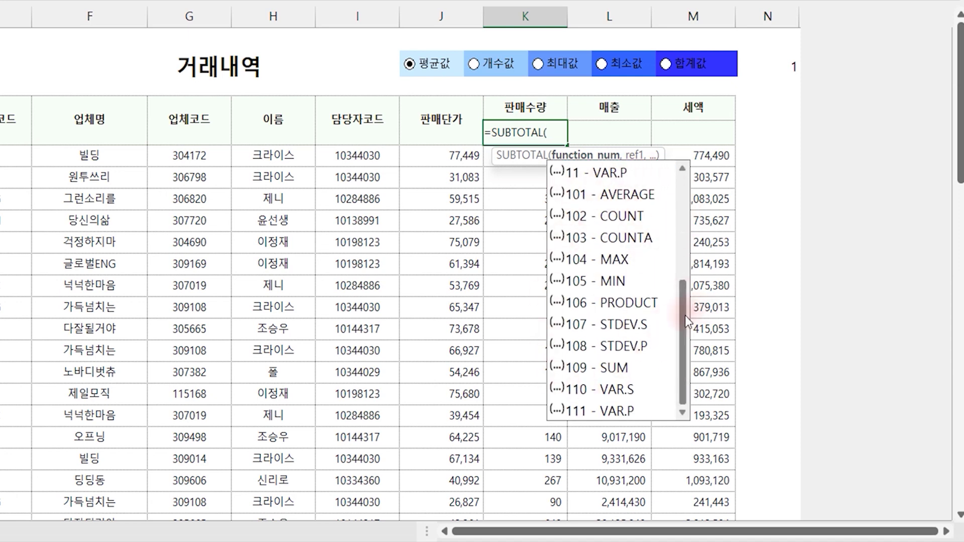
drag(684, 316, 673, 203)
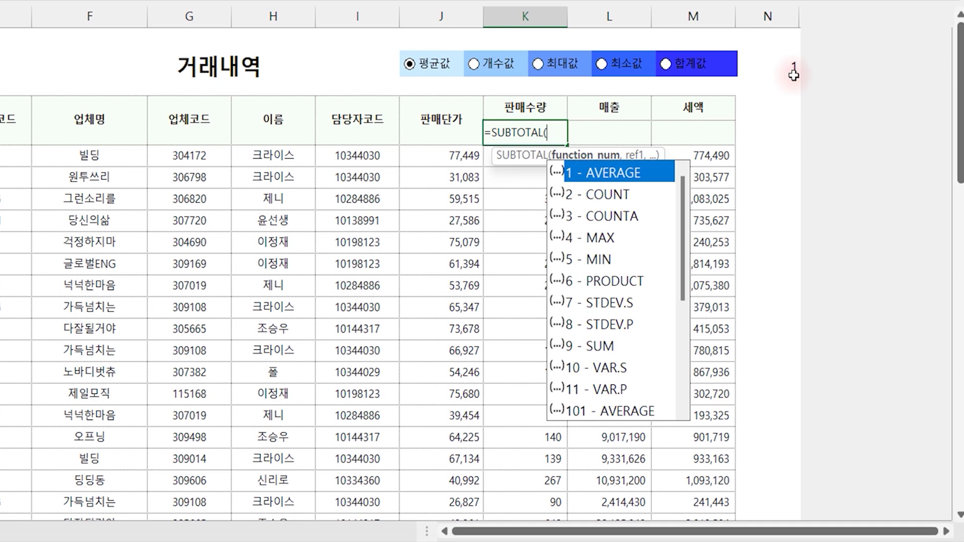
key(Escape)
key(Escape)
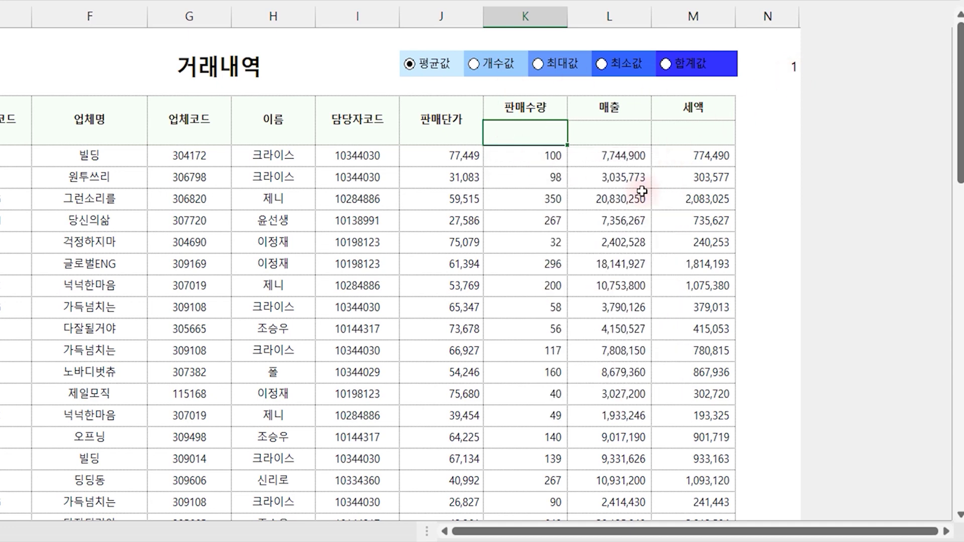
Enter a CHOOSE formula beside the header mapping N2's option number to 1, 3, 4, 5 or 9.
click(766, 136)
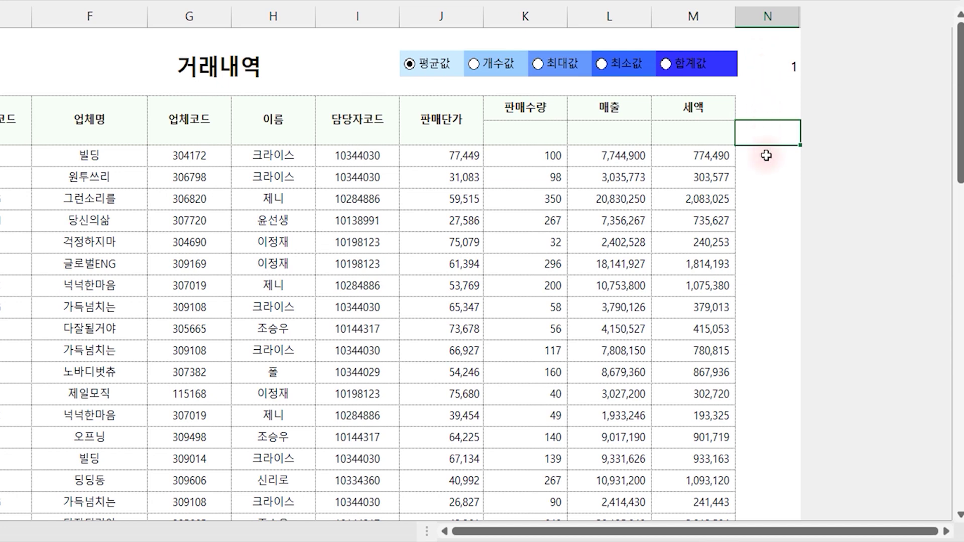
text(=)
text(cho)
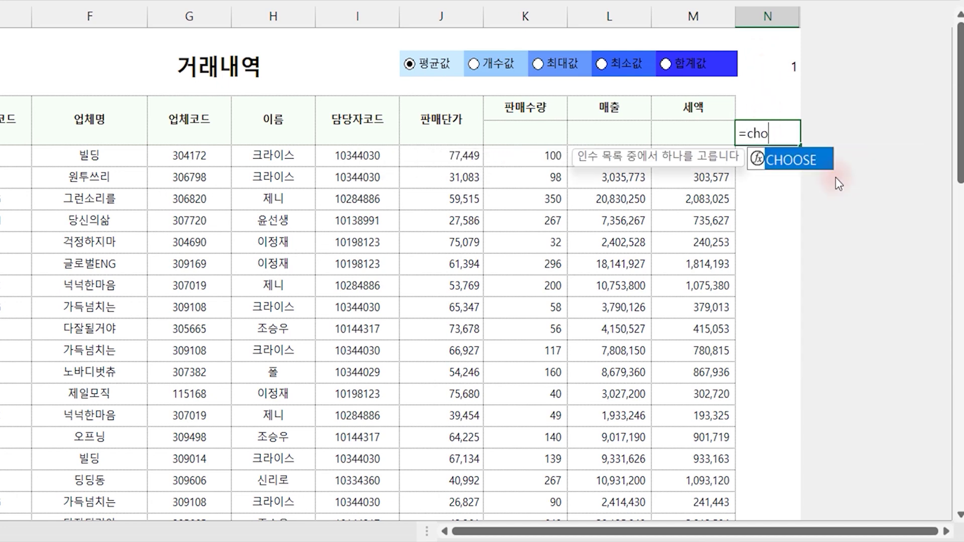
text(ose()
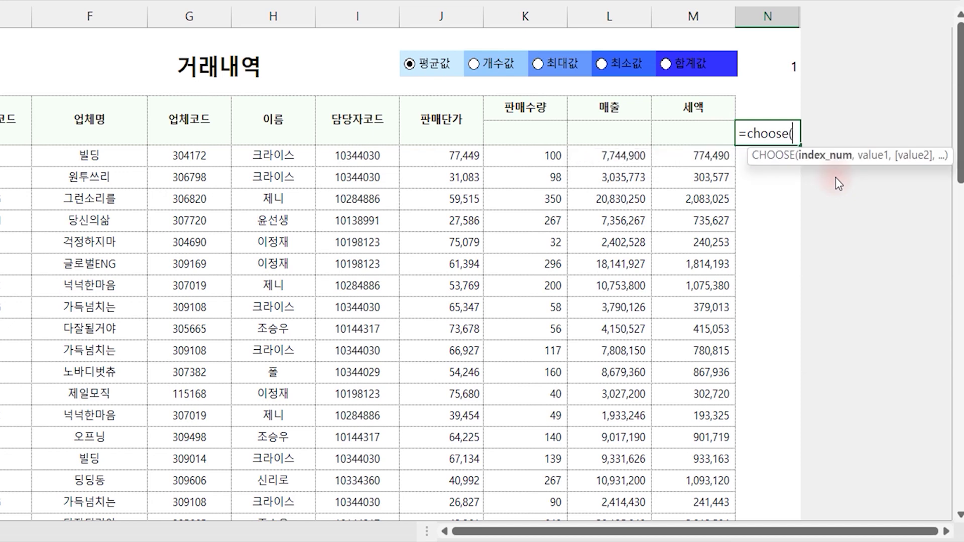
drag(944, 151, 840, 185)
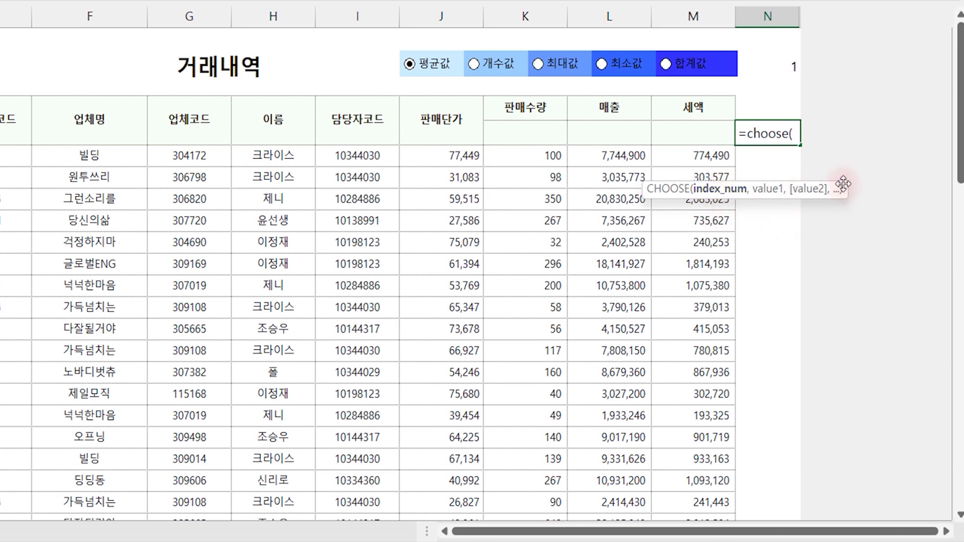
click(766, 66)
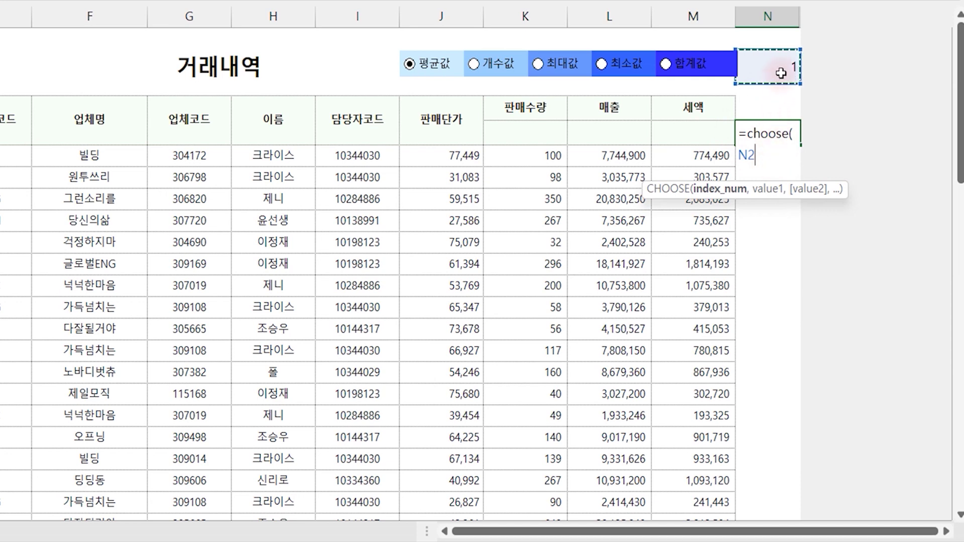
text(,)
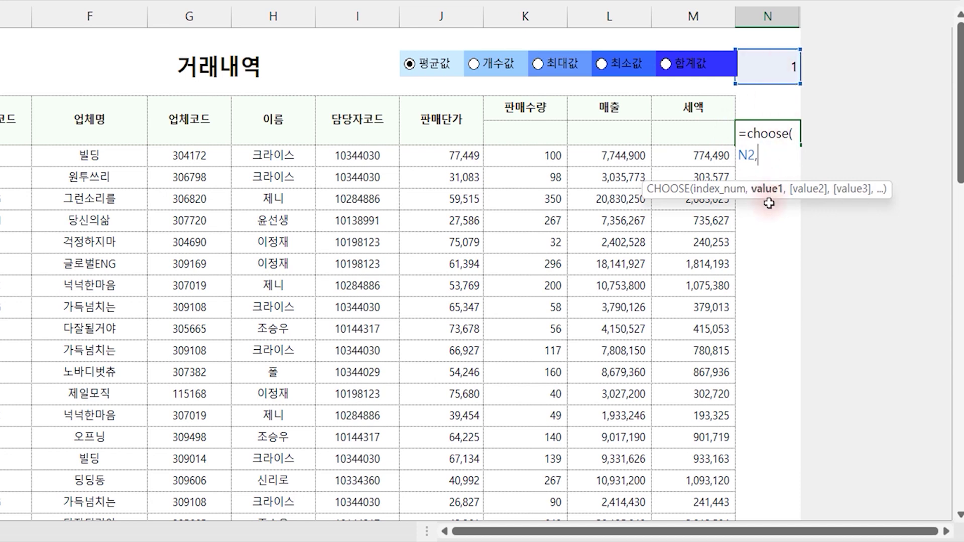
text(1)
text(,3)
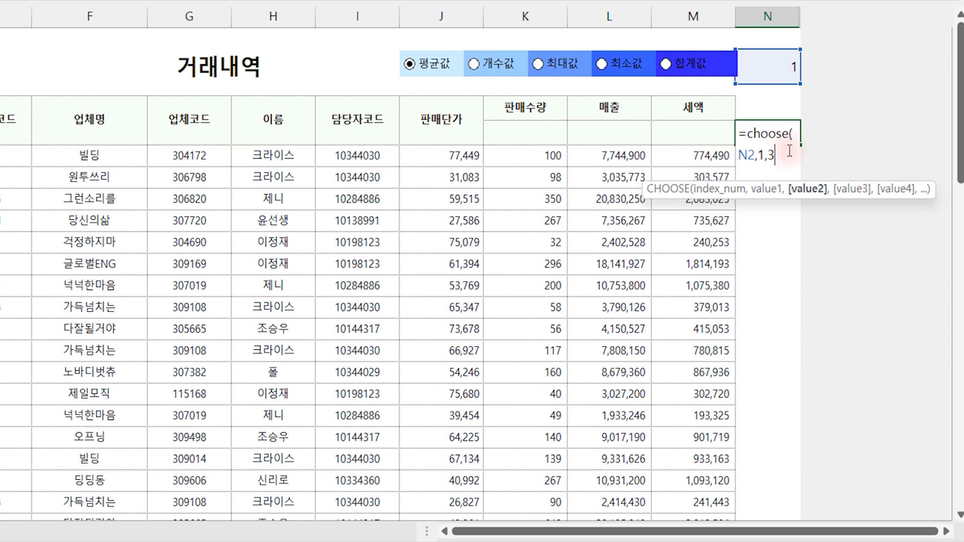
text(,1)
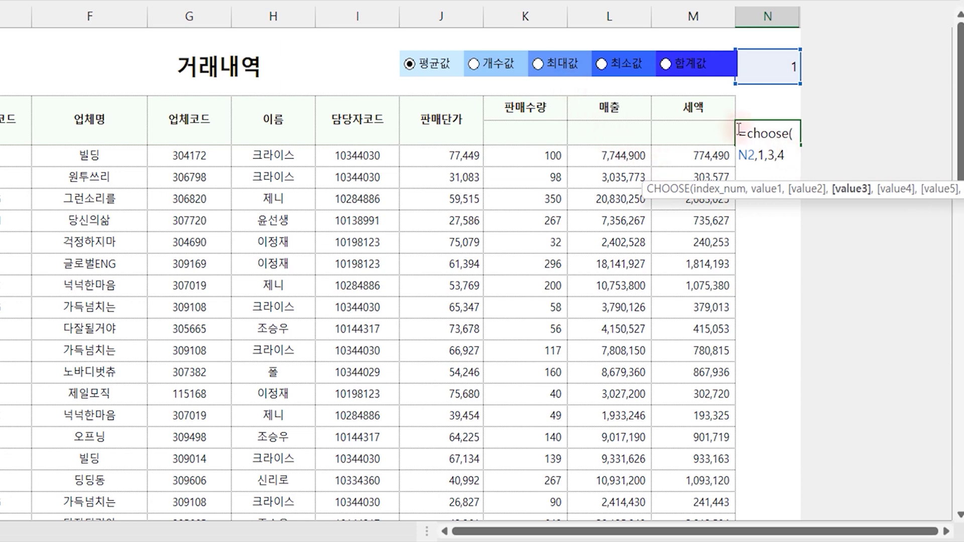
text(,5)
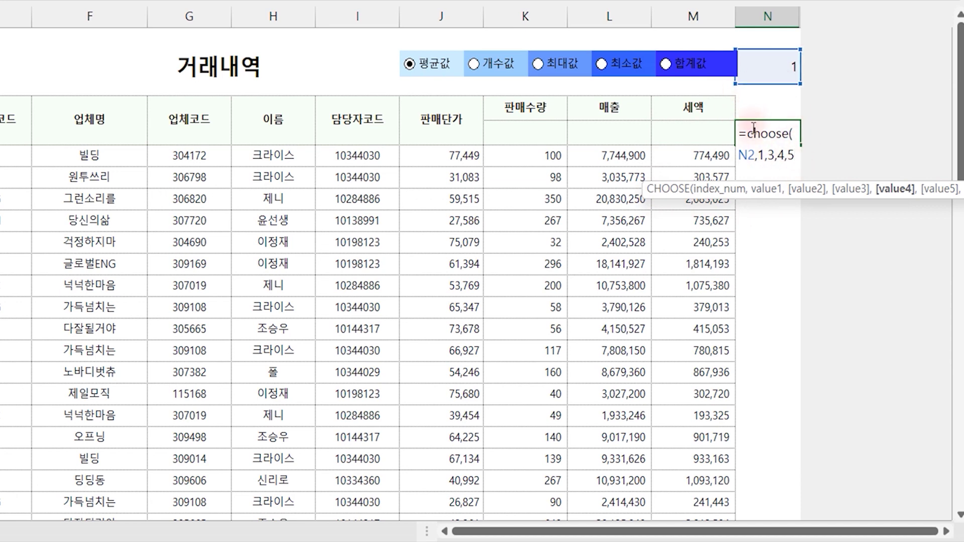
text(,9)
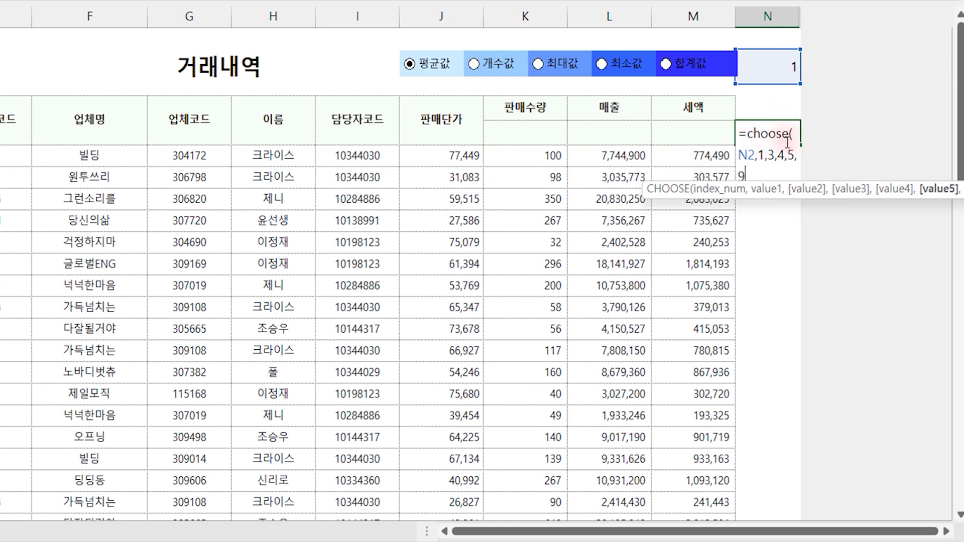
text())
key(Return)
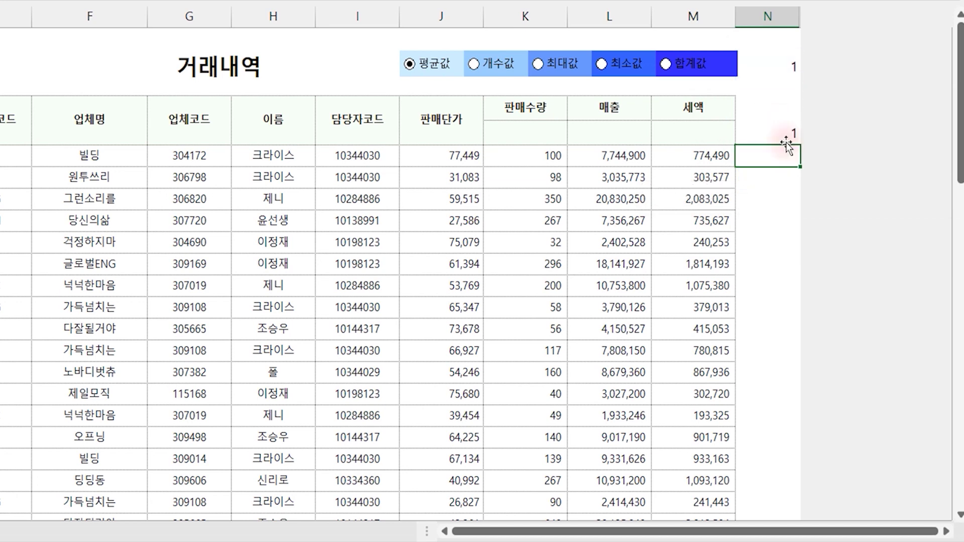
Choose 합계값 and enter =SUBTOTAL(N5,K6:K1000) in K5 under 판매수량.
click(666, 65)
click(541, 133)
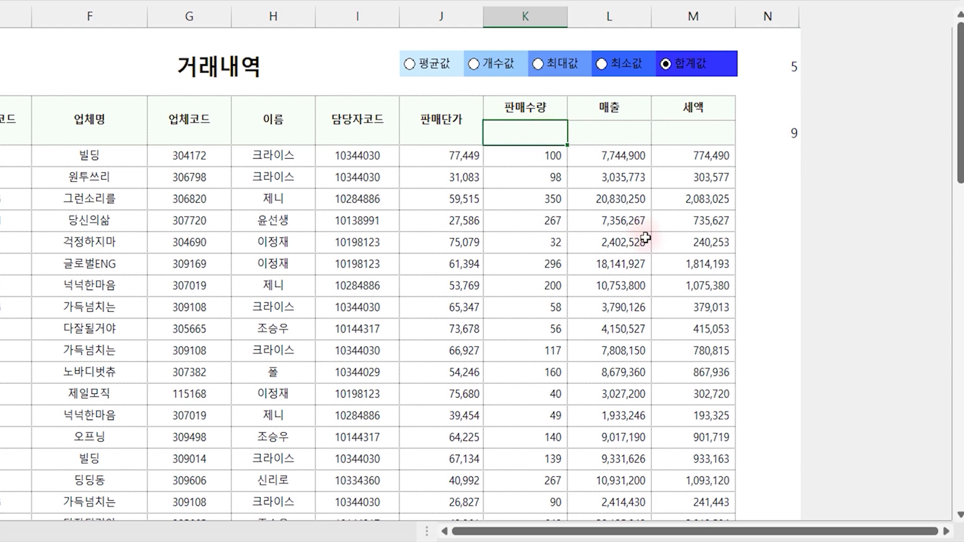
text(=su)
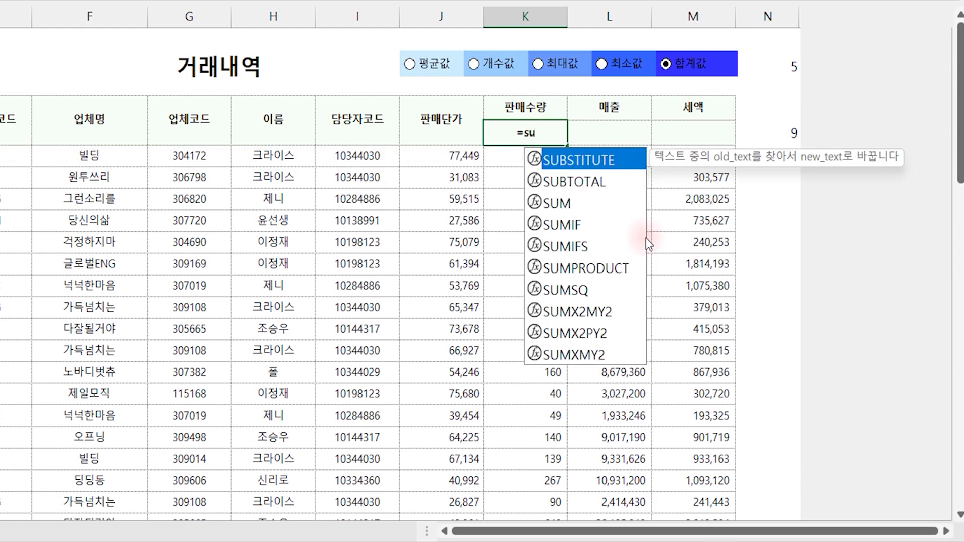
text(btot)
key(Tab)
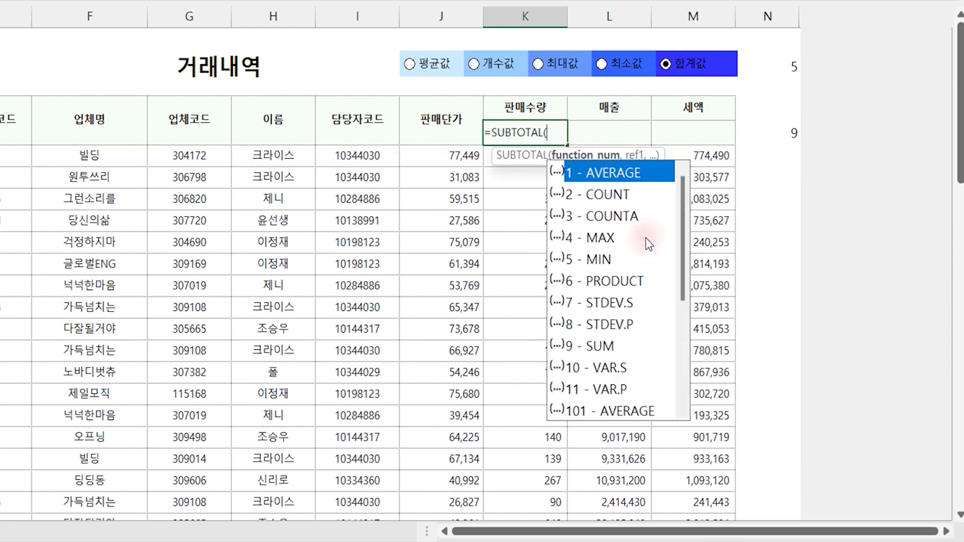
click(779, 134)
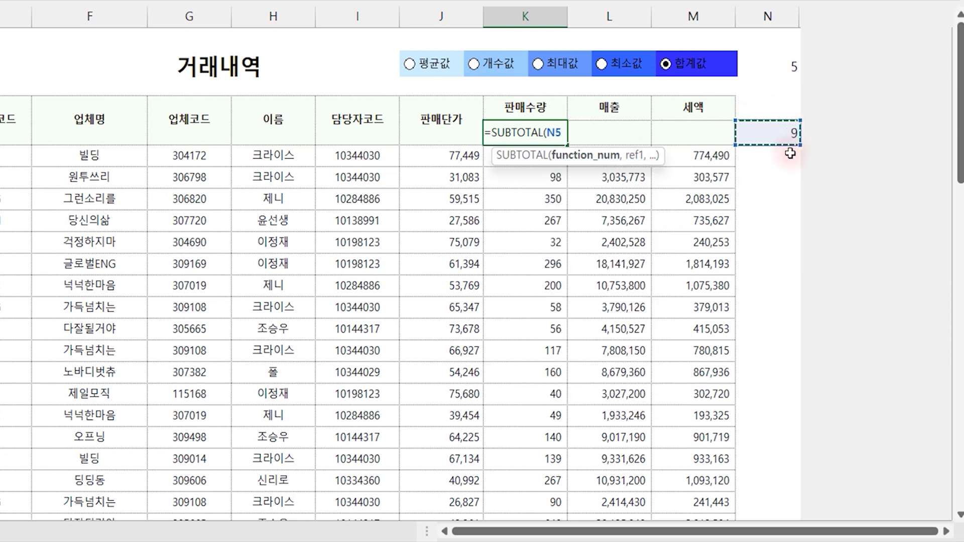
text(,)
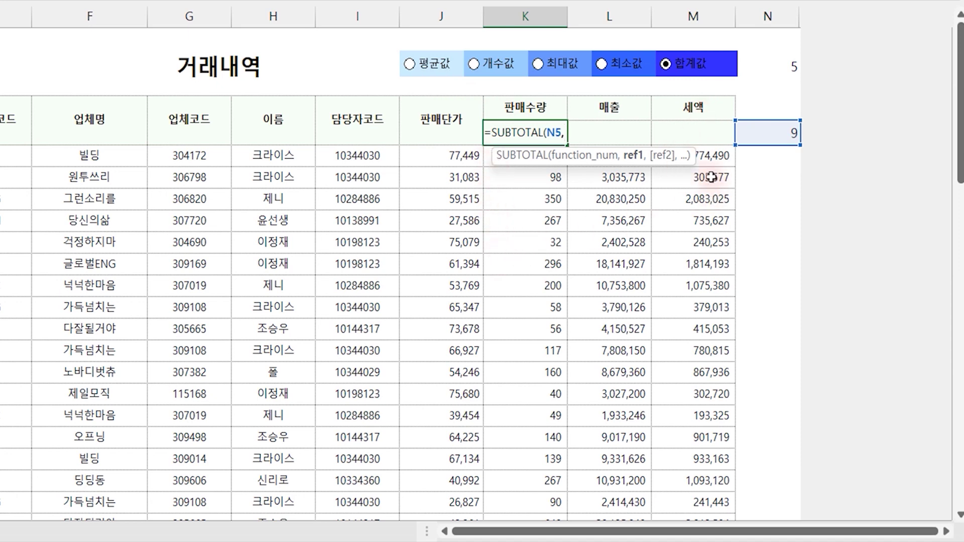
click(542, 159)
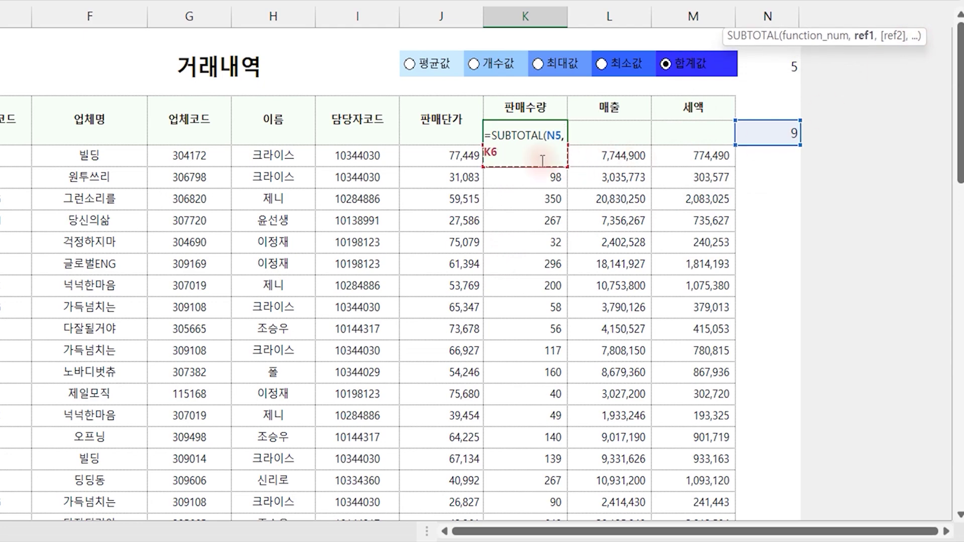
key(ctrl+shift+Down)
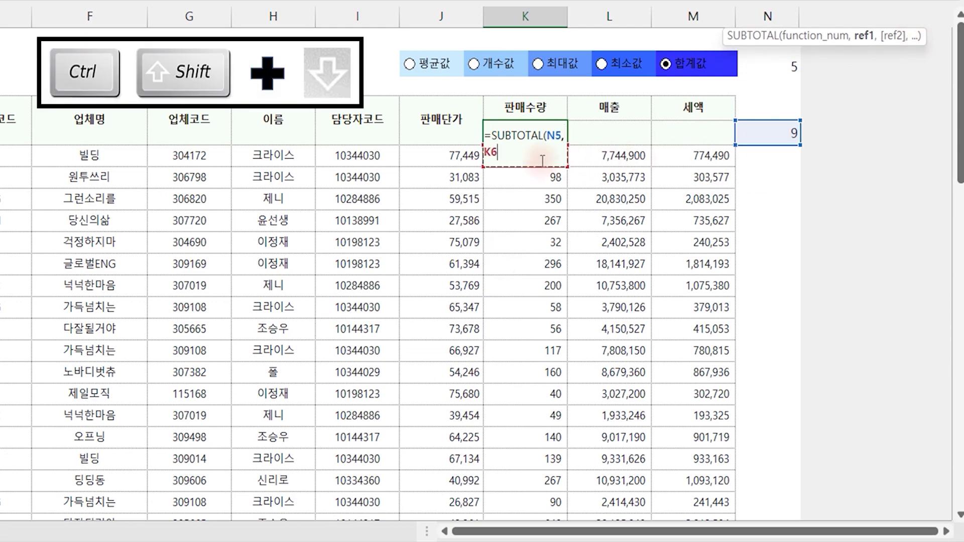
scroll(534, 251, down, 3)
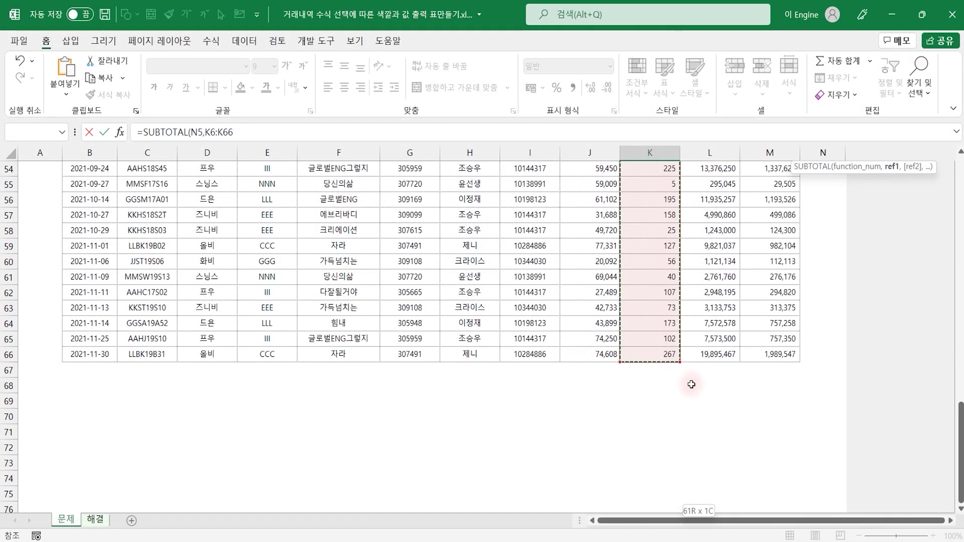
click(401, 125)
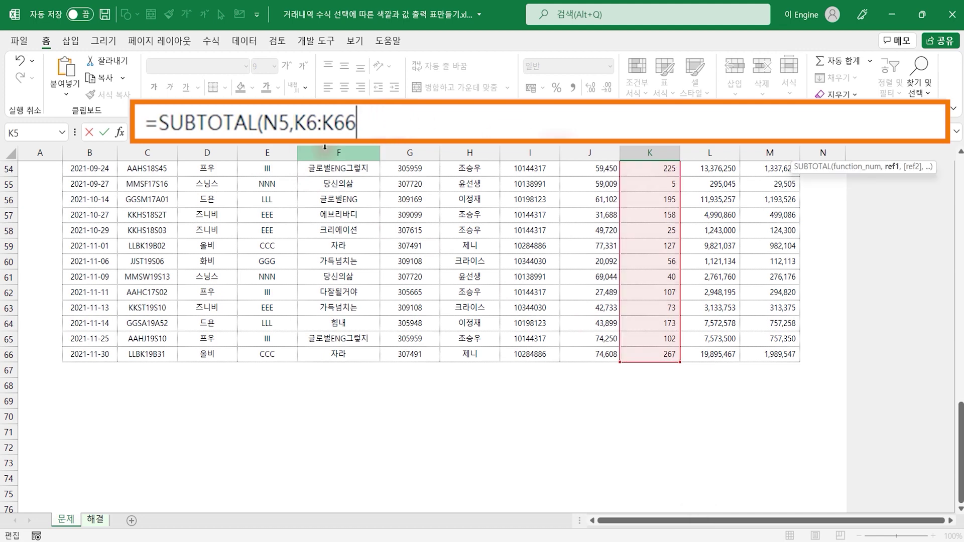
key(BackSpace)
key(BackSpace)
text(100)
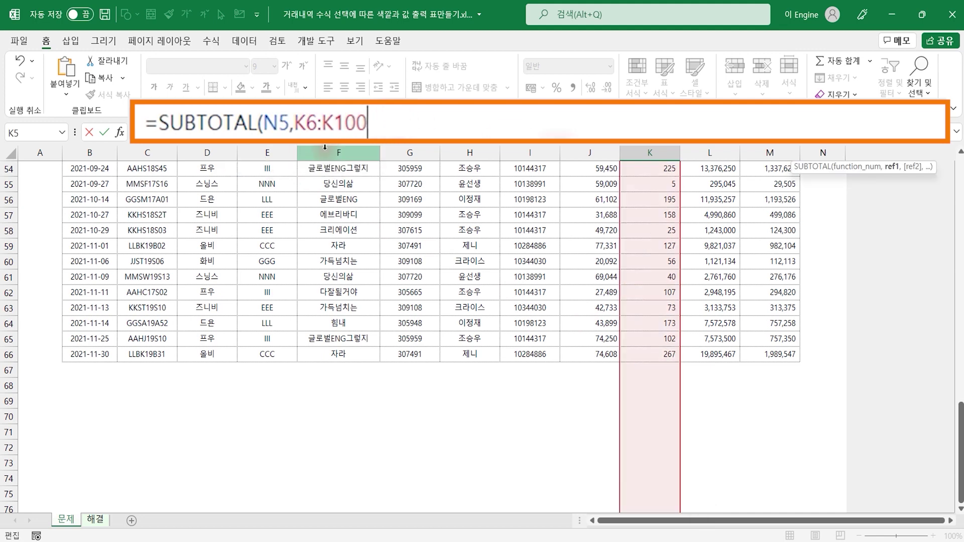
text(0)
text())
key(Return)
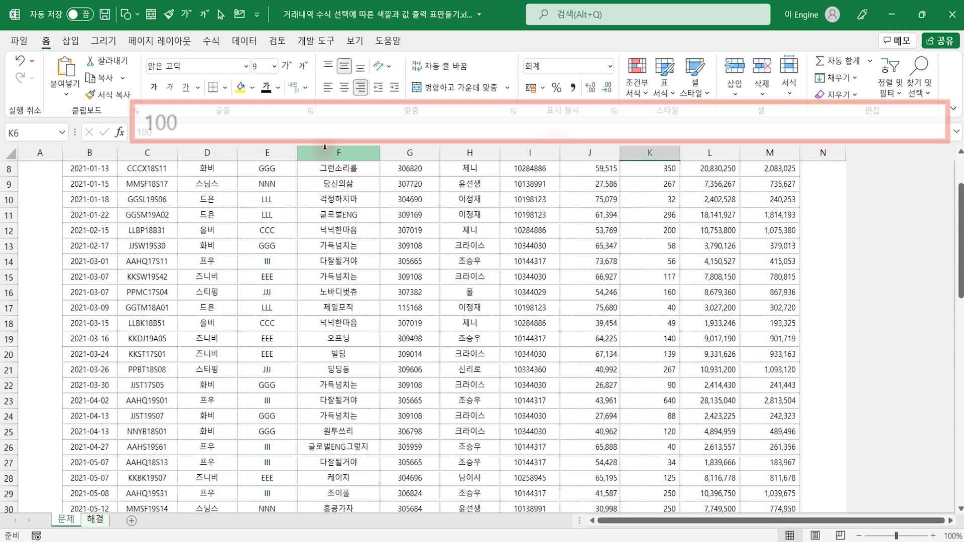
scroll(662, 240, up, 2)
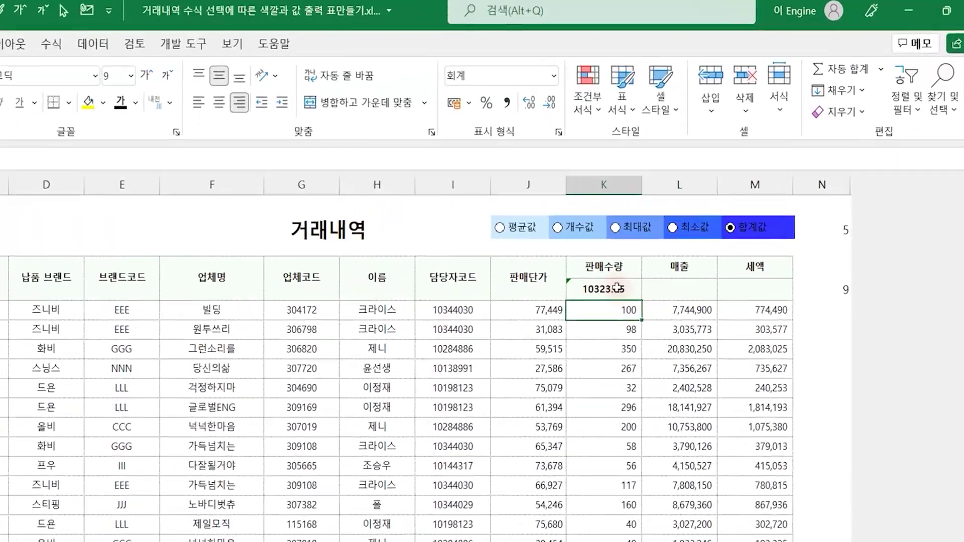
Lock K5's function-number reference as $N$5 after a first trial fill.
click(663, 238)
drag(583, 385, 740, 384)
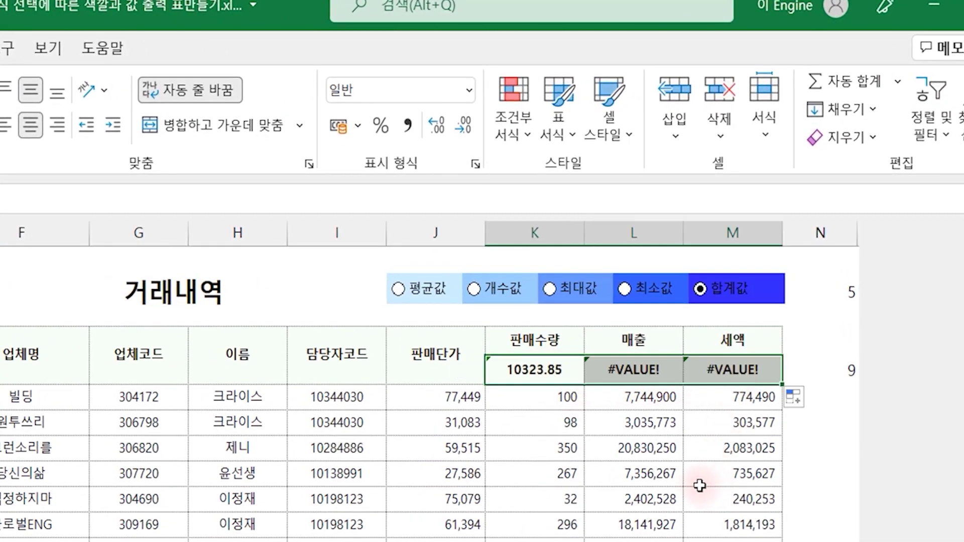
click(527, 372)
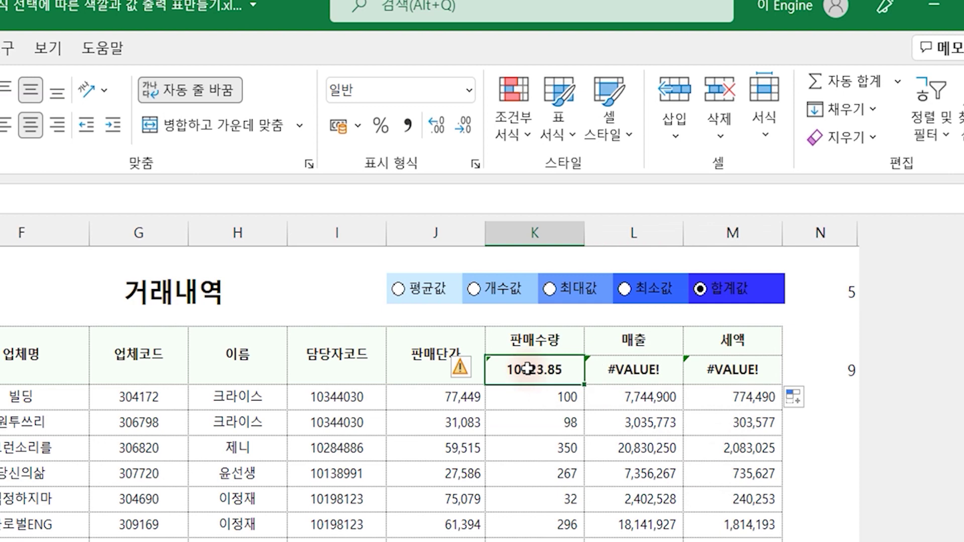
double_click(524, 370)
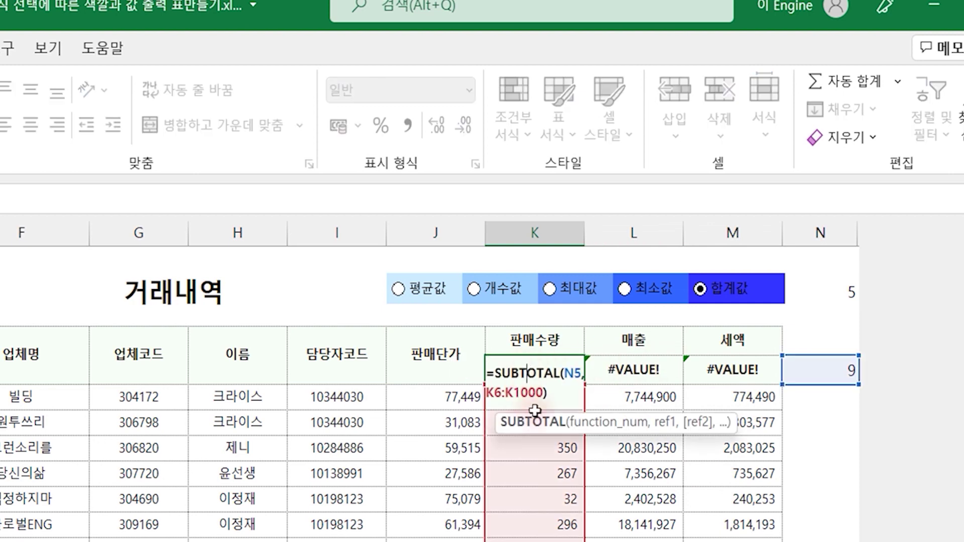
click(564, 373)
key(F4)
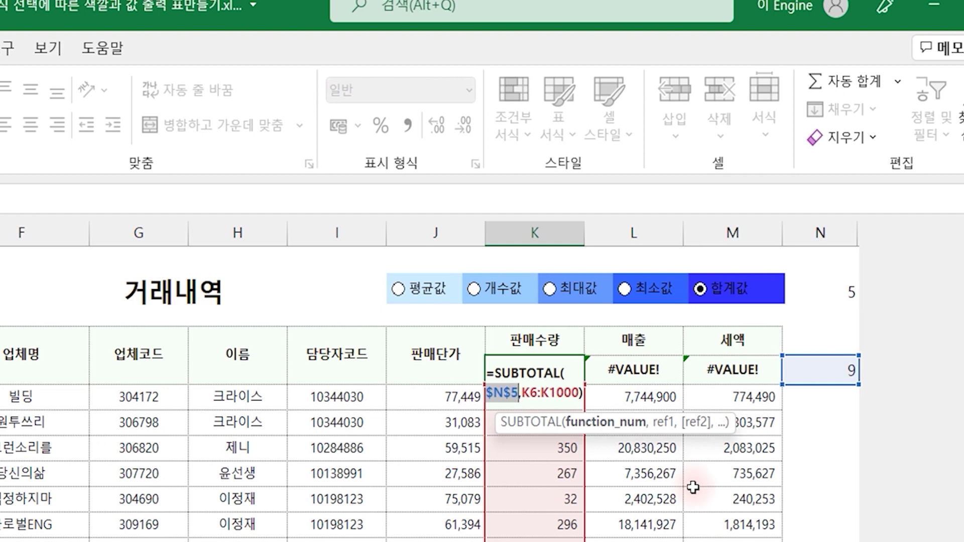
key(Return)
Fill K5's SUBTOTAL across L5:M5 and apply thousands-separator formatting.
click(550, 359)
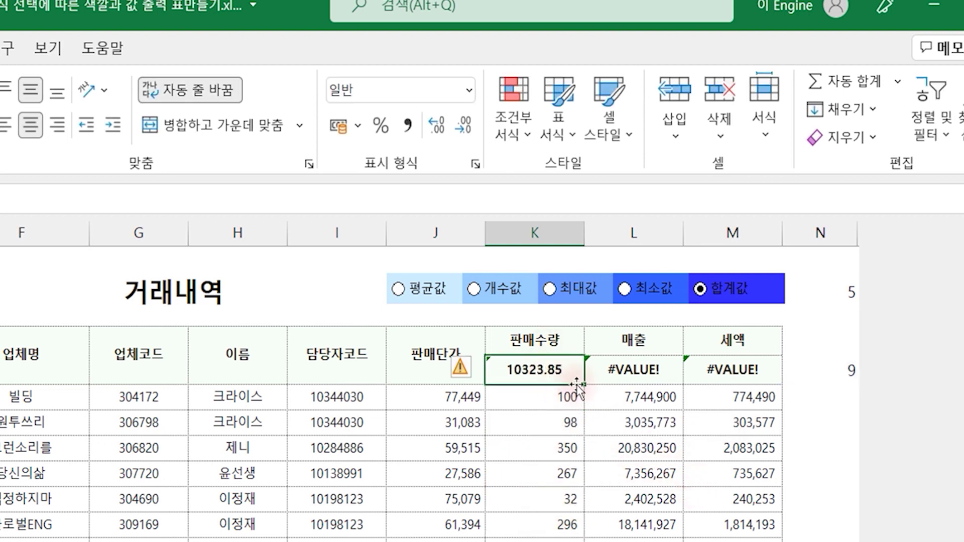
drag(582, 386, 732, 374)
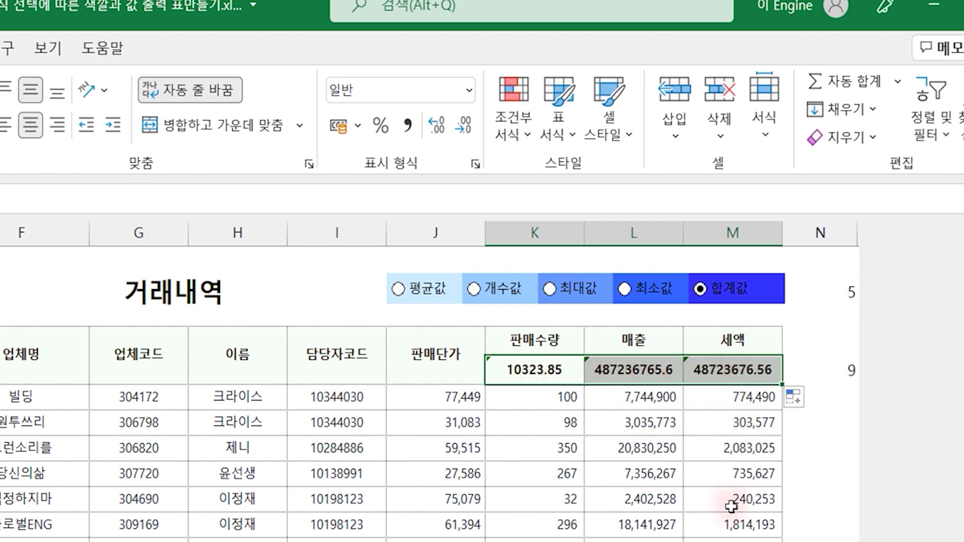
click(408, 125)
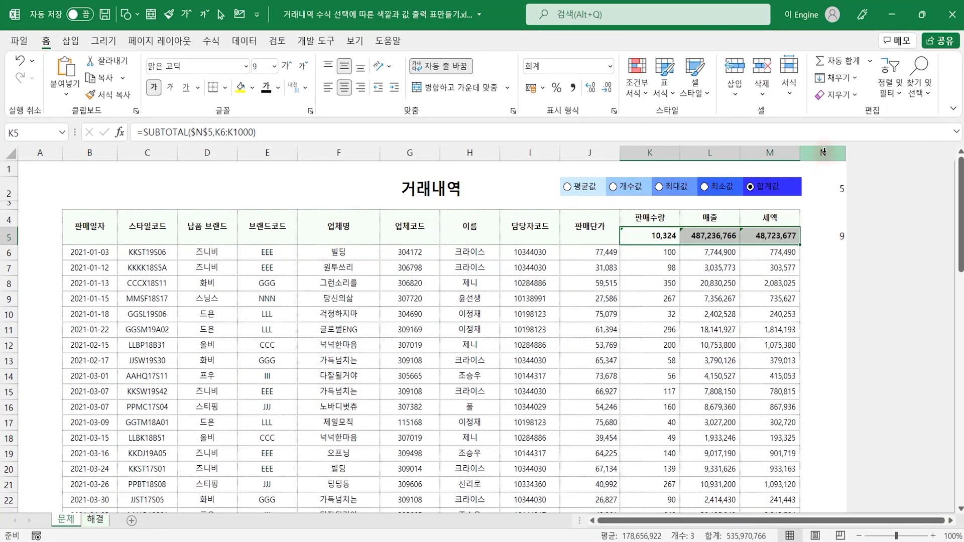
Make column N's helper numbers white to hide them, then select the K4:M5 summary block.
click(824, 150)
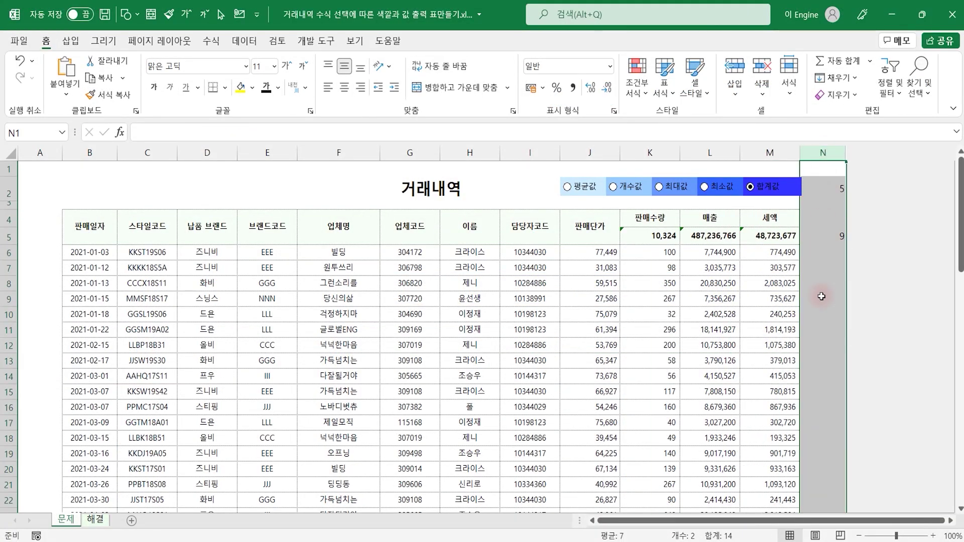
click(278, 87)
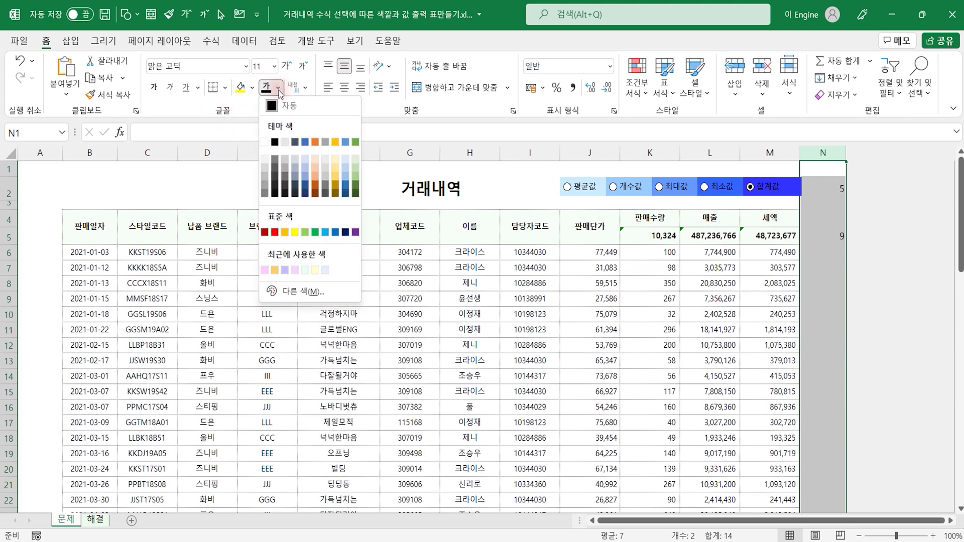
click(265, 142)
click(590, 283)
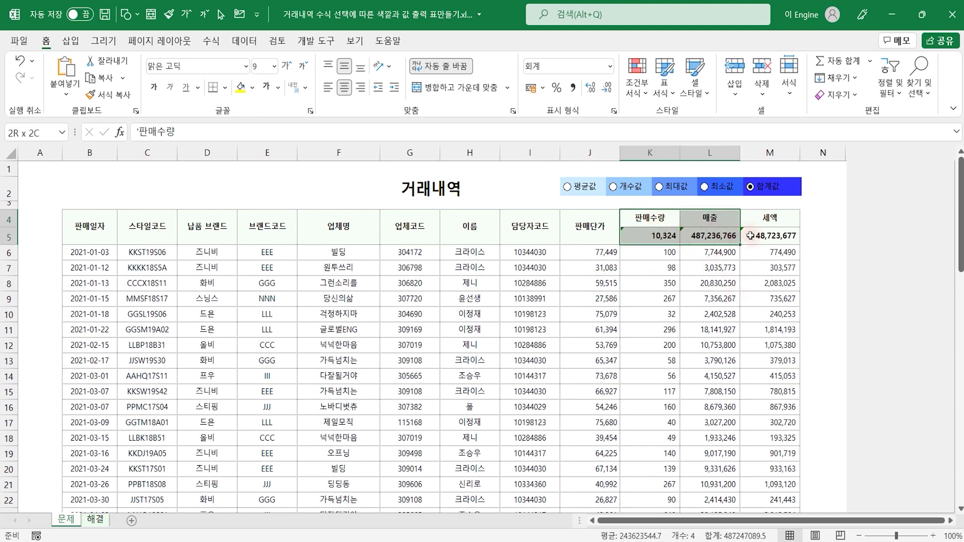
drag(655, 219, 768, 237)
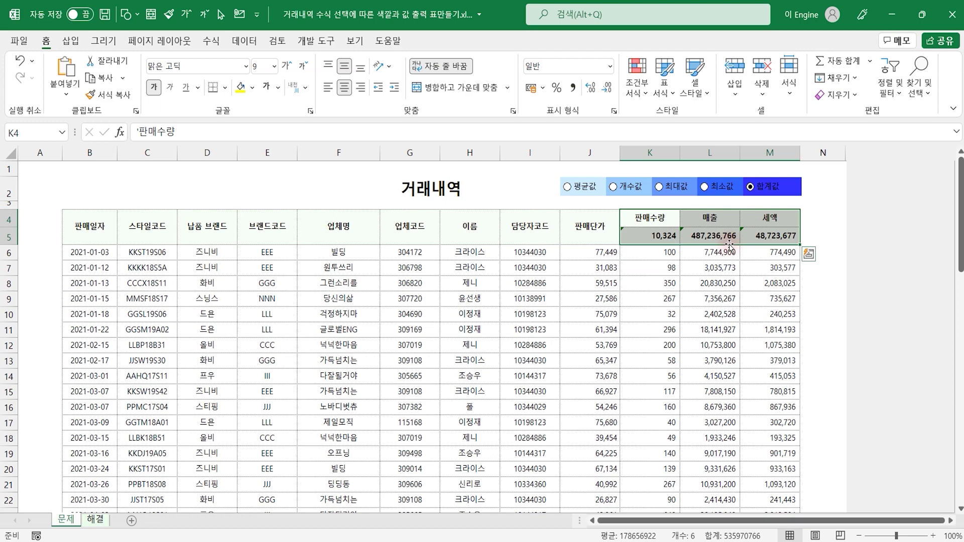
Start a new formula-based conditional rule on K4:M5 with the condition =$N$2=1.
click(631, 88)
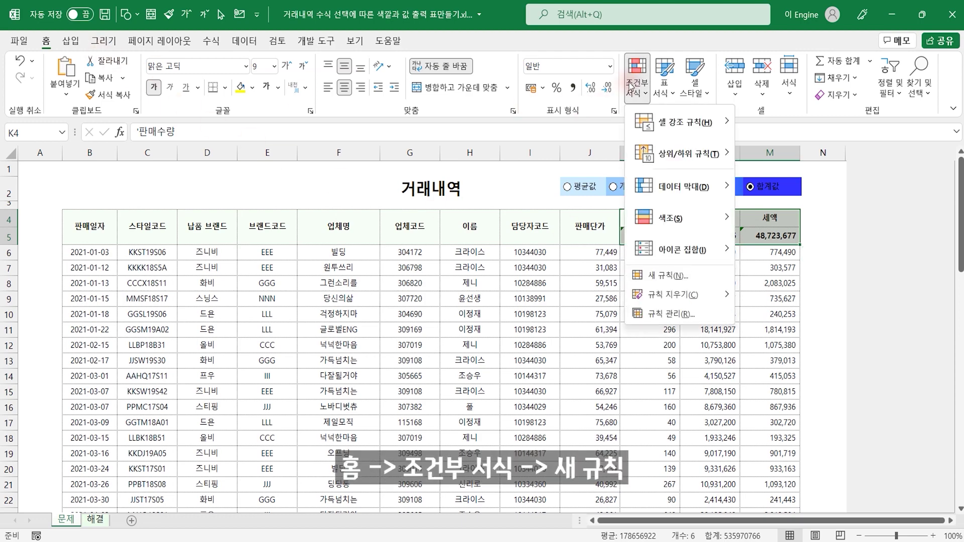
click(627, 277)
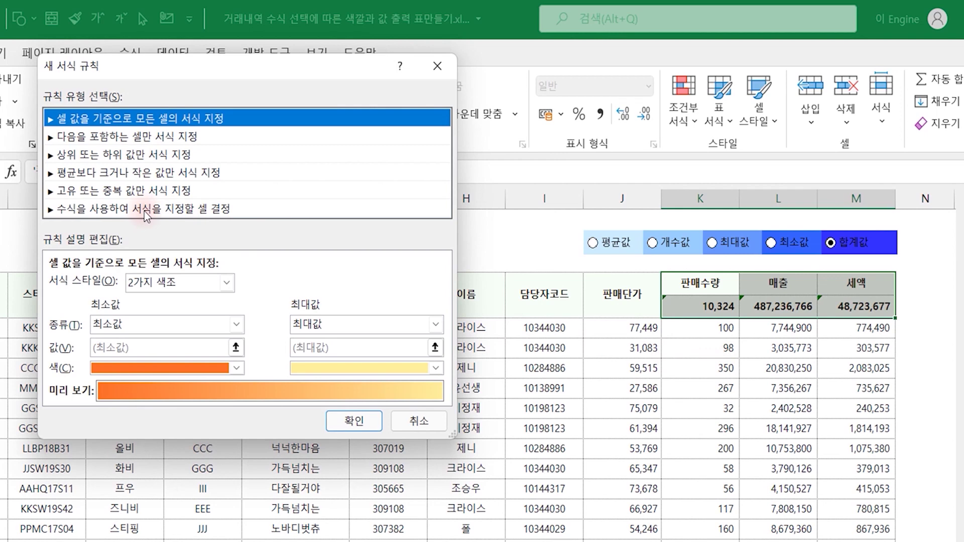
click(207, 160)
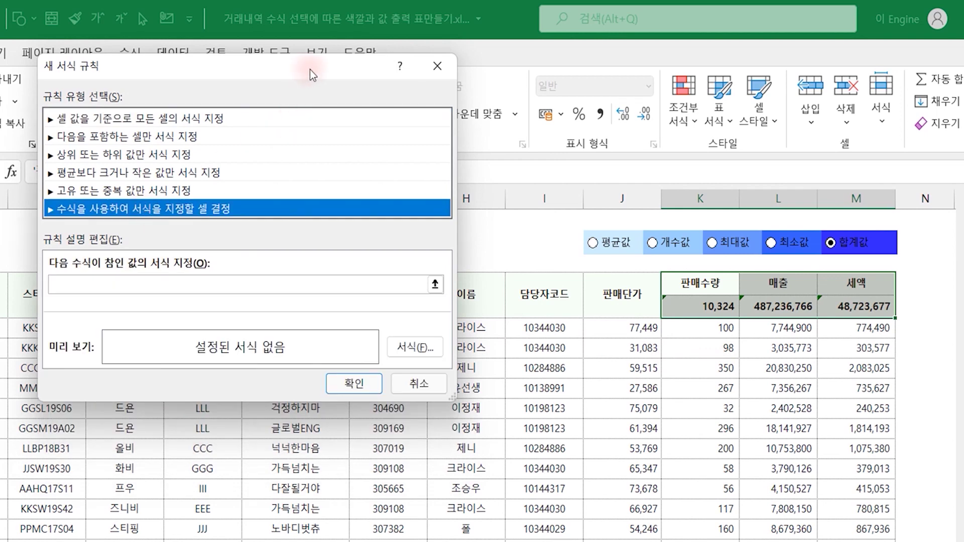
drag(311, 74, 369, 179)
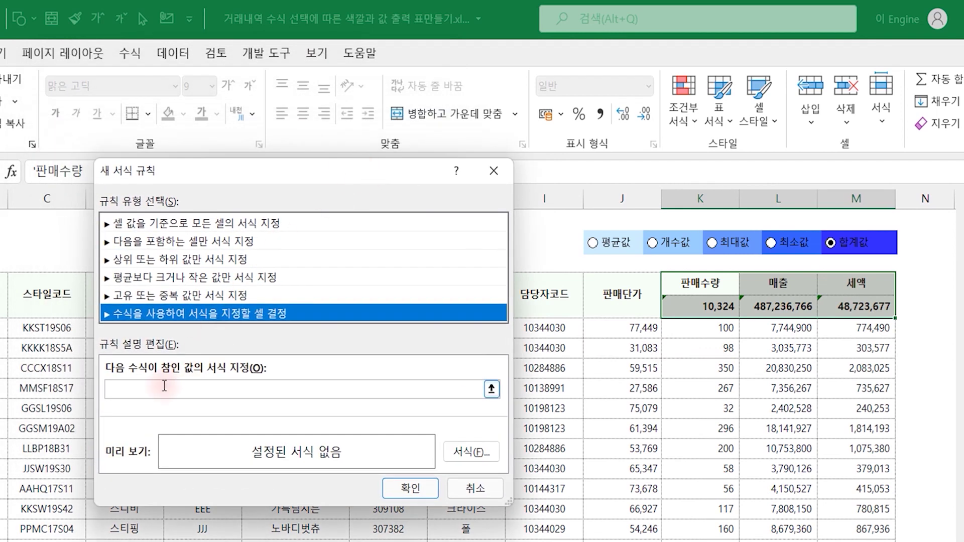
click(164, 387)
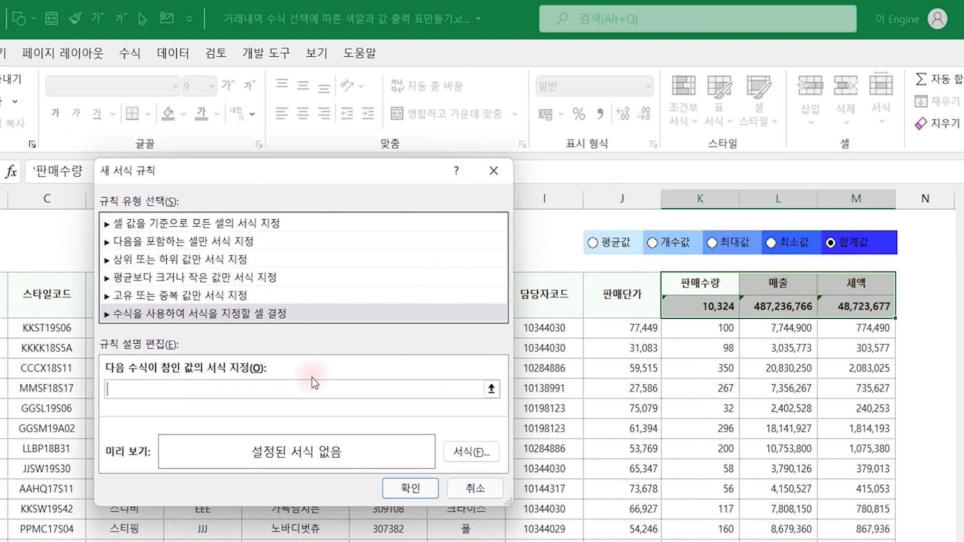
text(=)
click(927, 253)
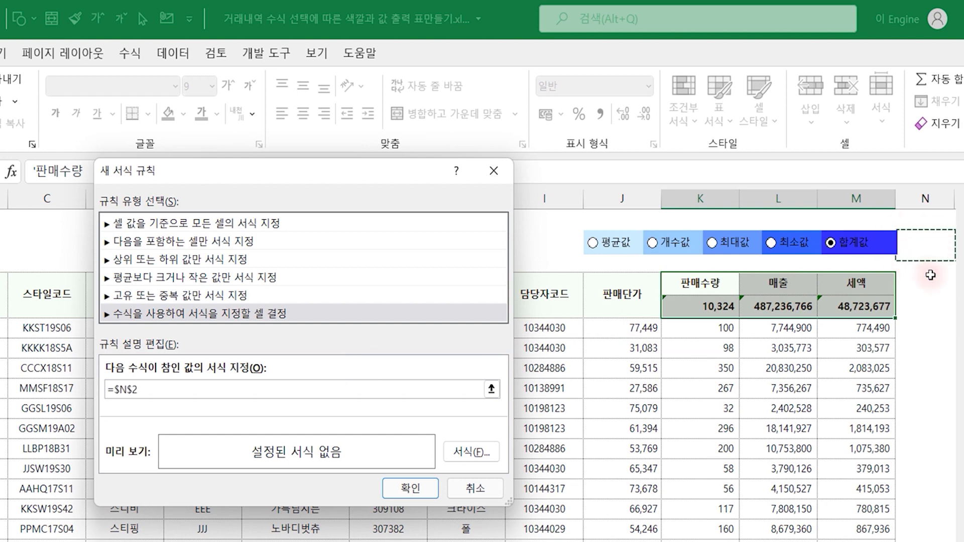
text(=1)
Give that rule a light blue fill from More Colors and create it.
click(469, 455)
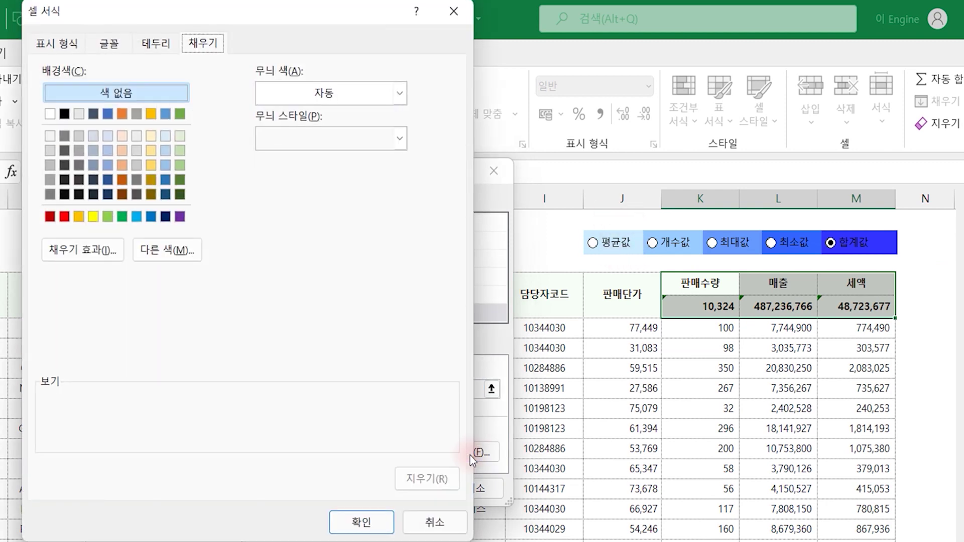
click(167, 251)
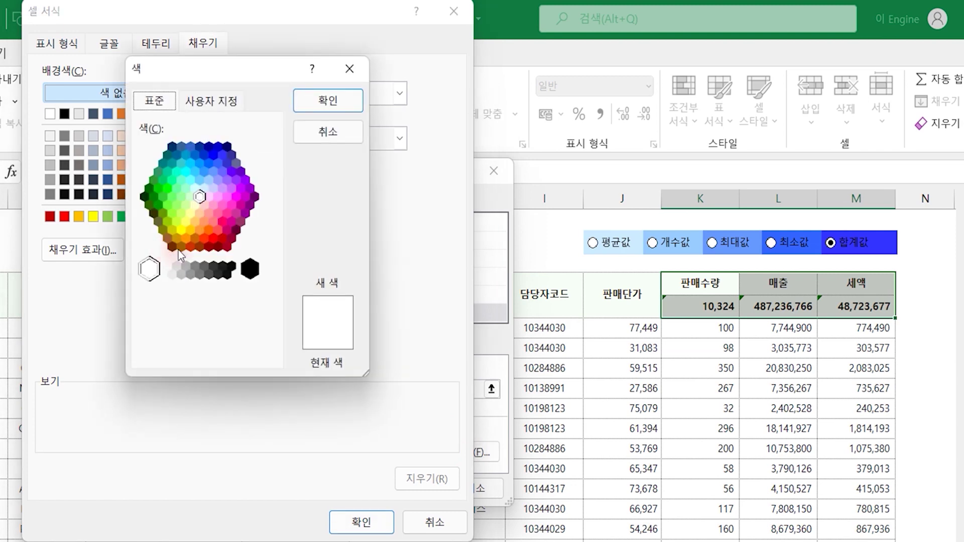
click(204, 189)
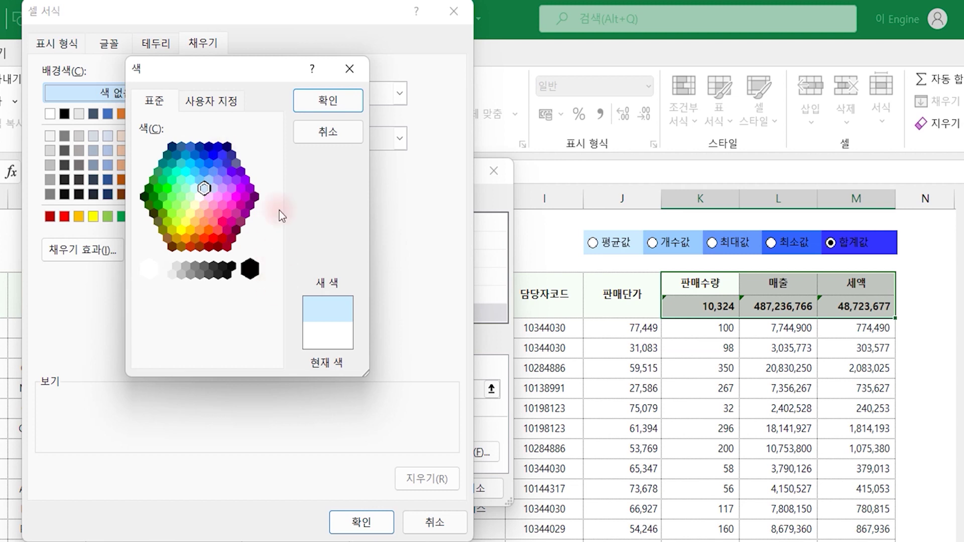
click(328, 101)
click(360, 522)
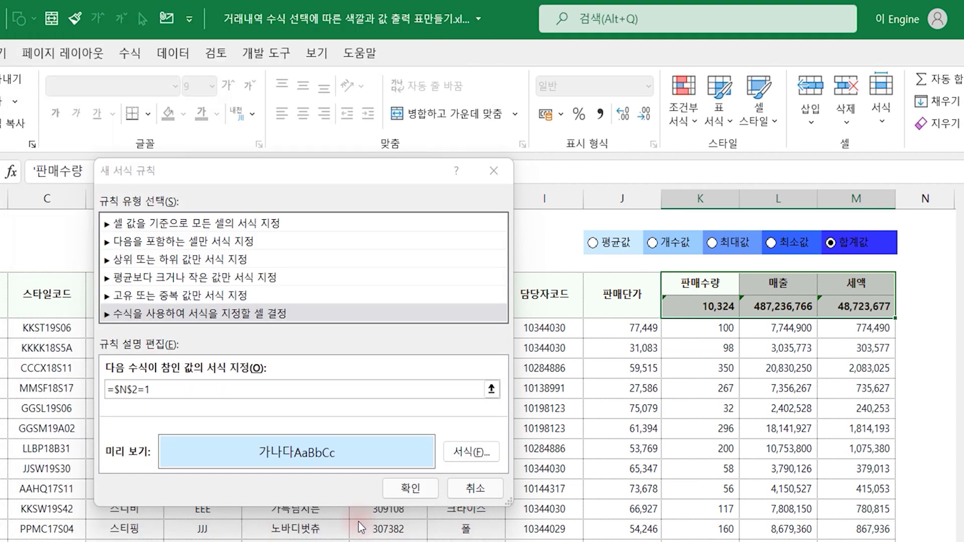
click(402, 491)
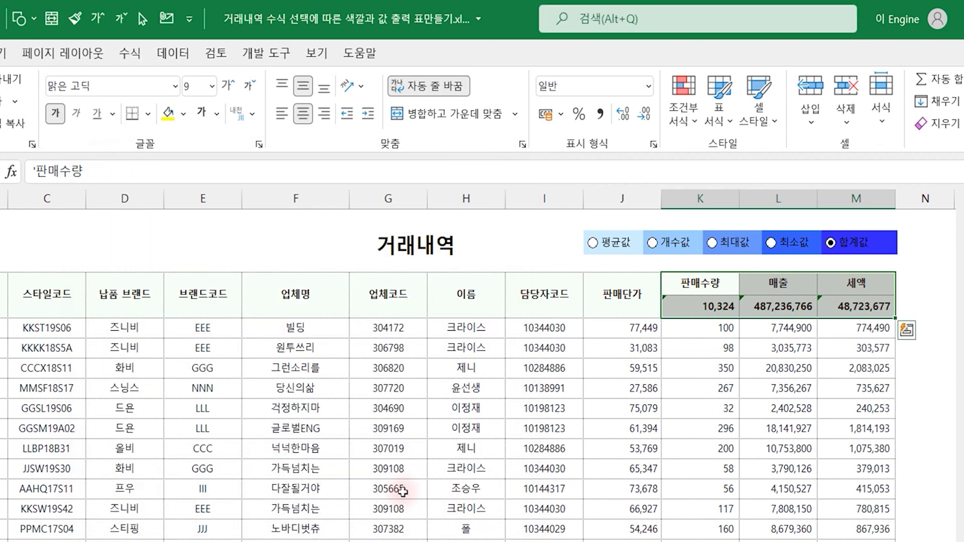
Add a rule =$N$2=2 filling K4:M5 with a slightly deeper light blue.
click(683, 108)
click(703, 360)
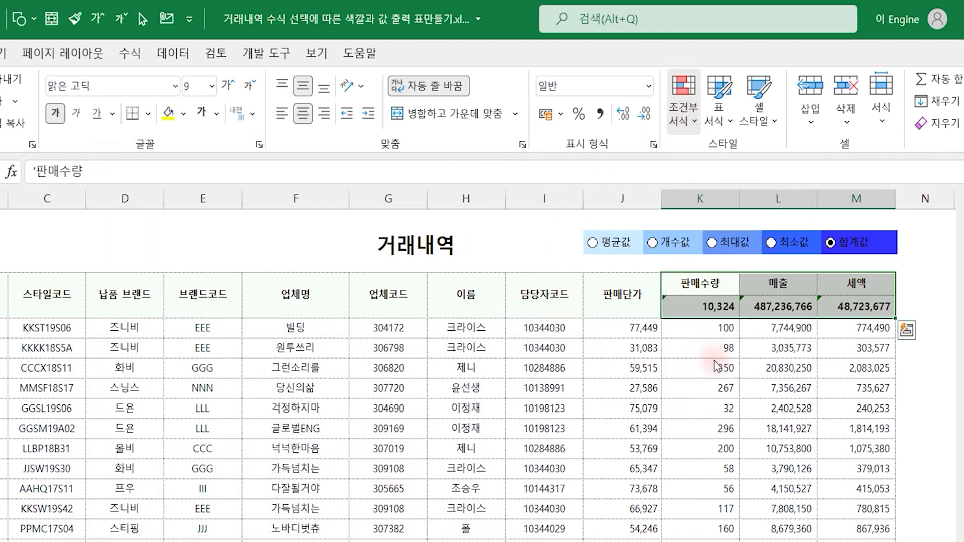
click(196, 295)
click(195, 372)
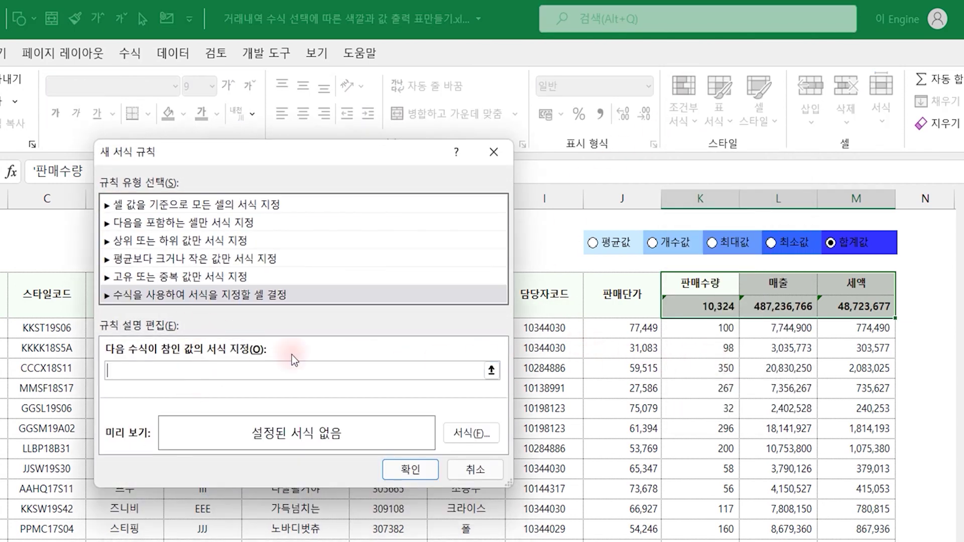
click(920, 247)
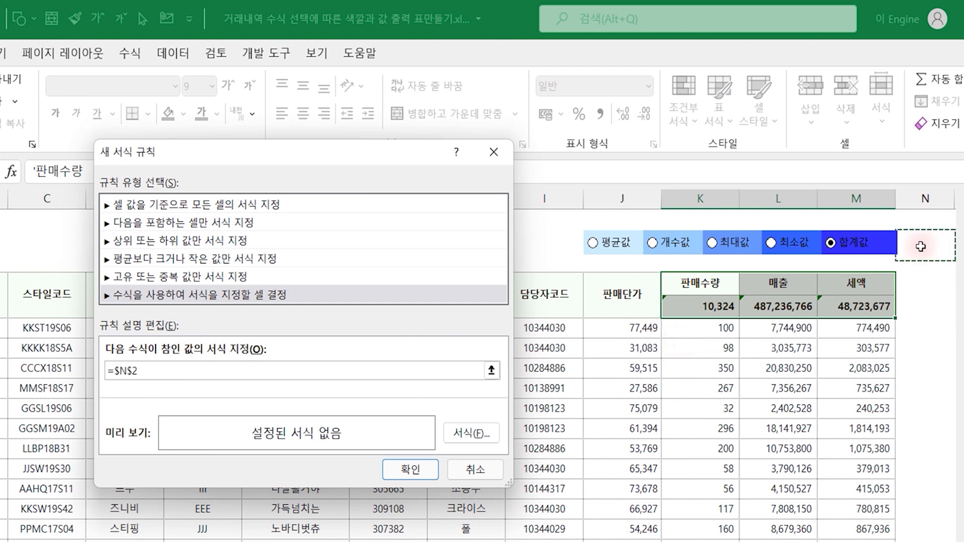
text(=2)
click(451, 433)
click(224, 282)
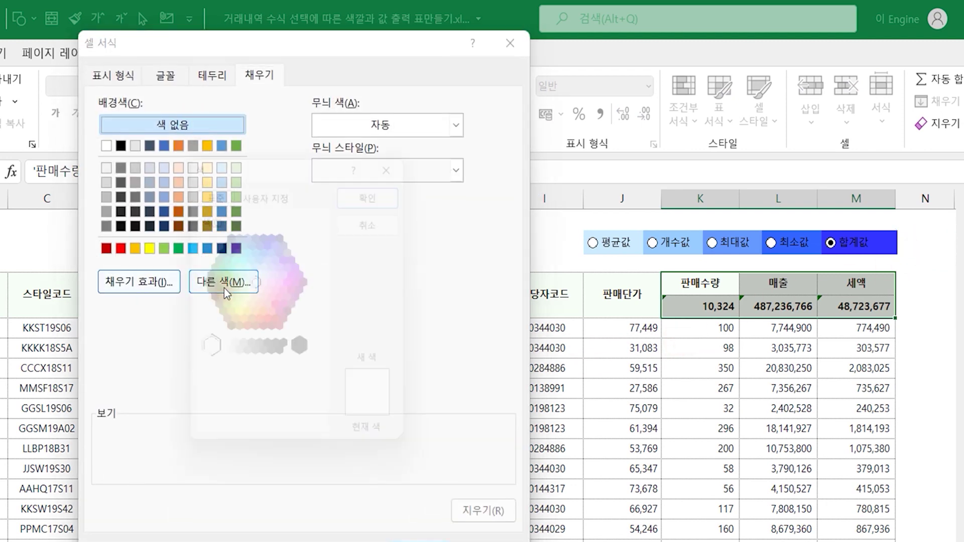
click(263, 276)
click(383, 187)
click(416, 532)
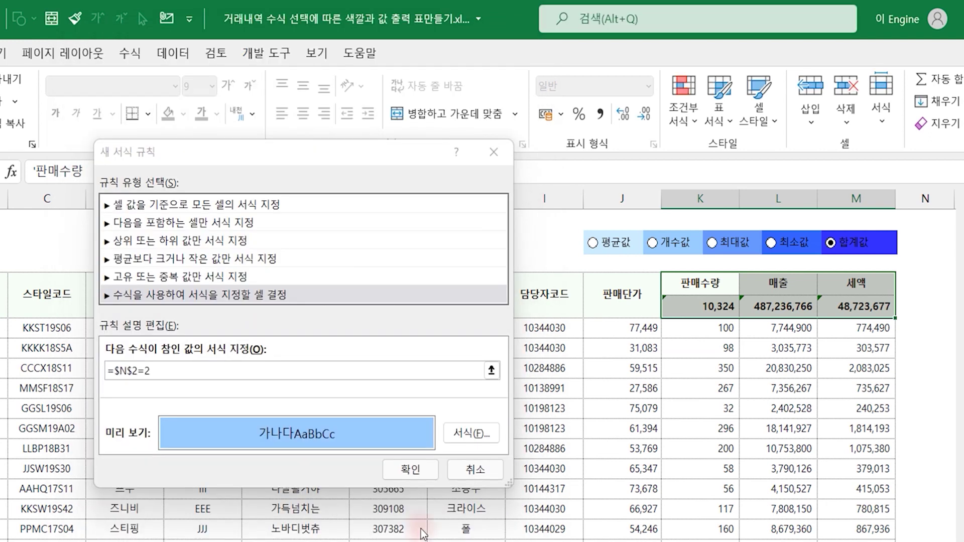
click(417, 473)
Add another $N$2-based formula rule with a medium blue fill for the next option.
click(682, 108)
click(706, 359)
click(250, 276)
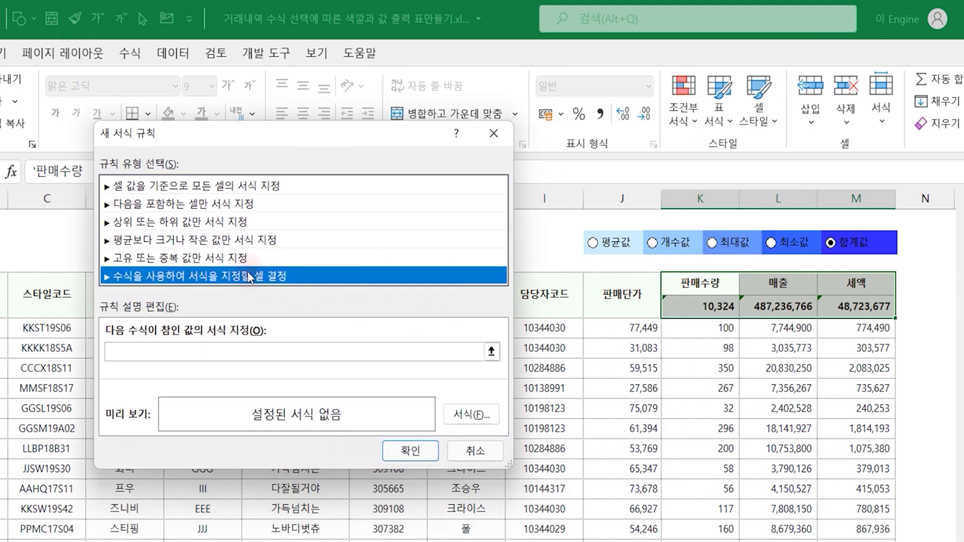
click(211, 352)
click(925, 245)
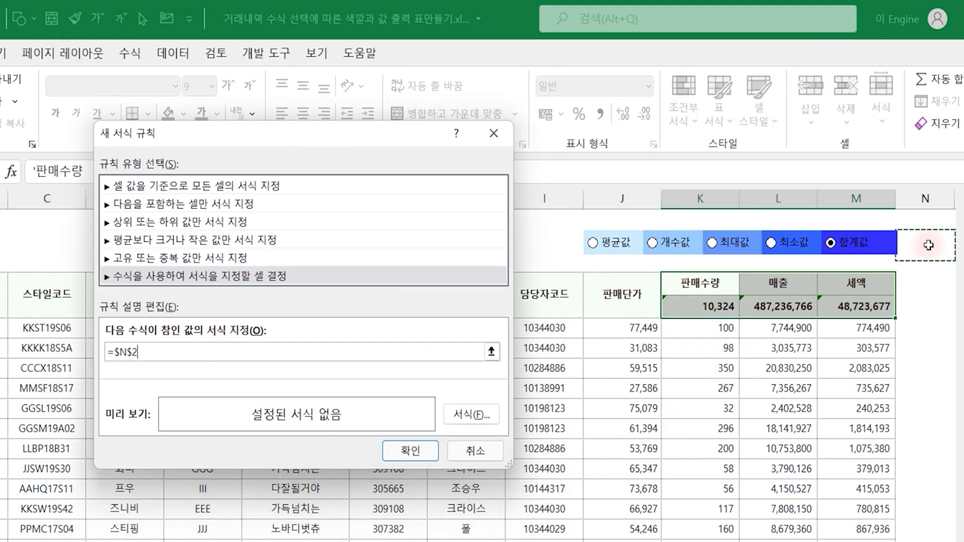
click(457, 413)
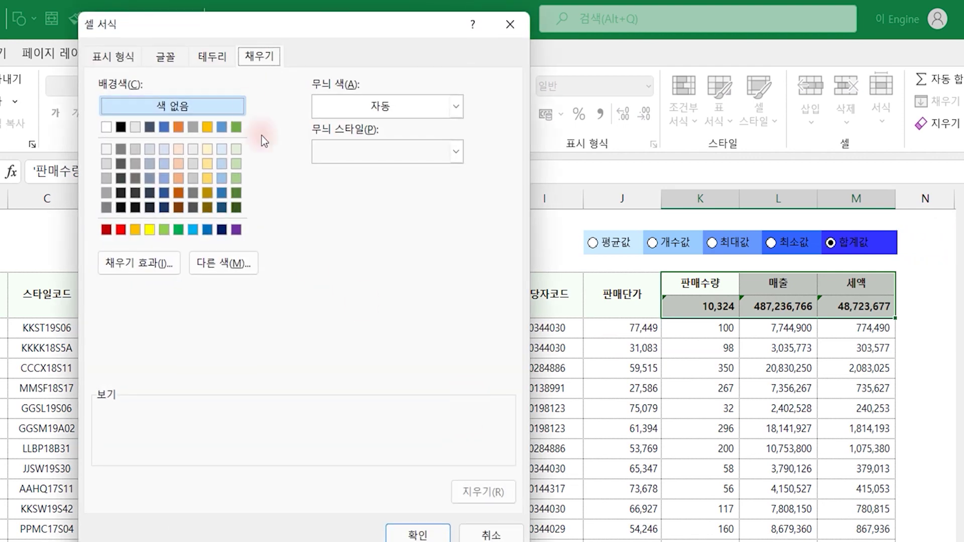
click(220, 265)
click(271, 246)
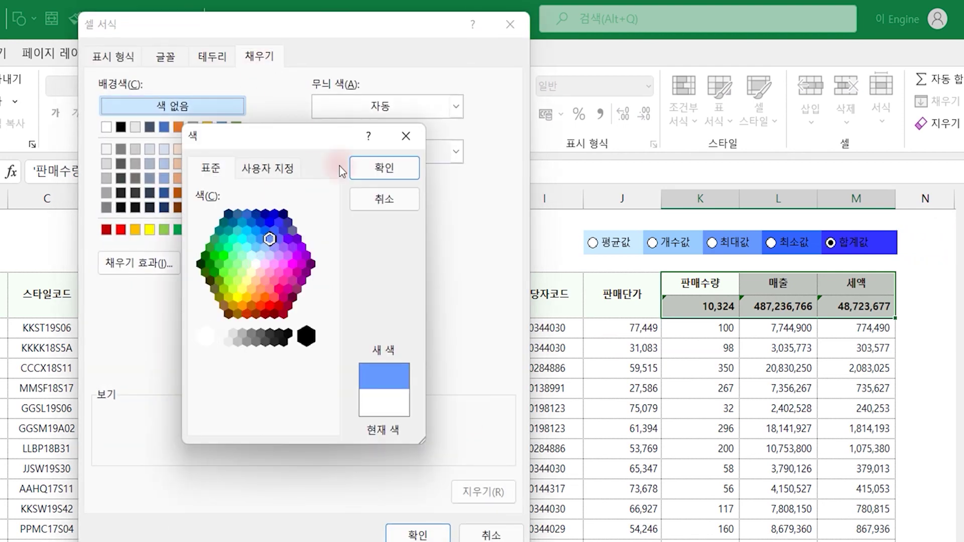
click(384, 167)
click(417, 533)
click(410, 450)
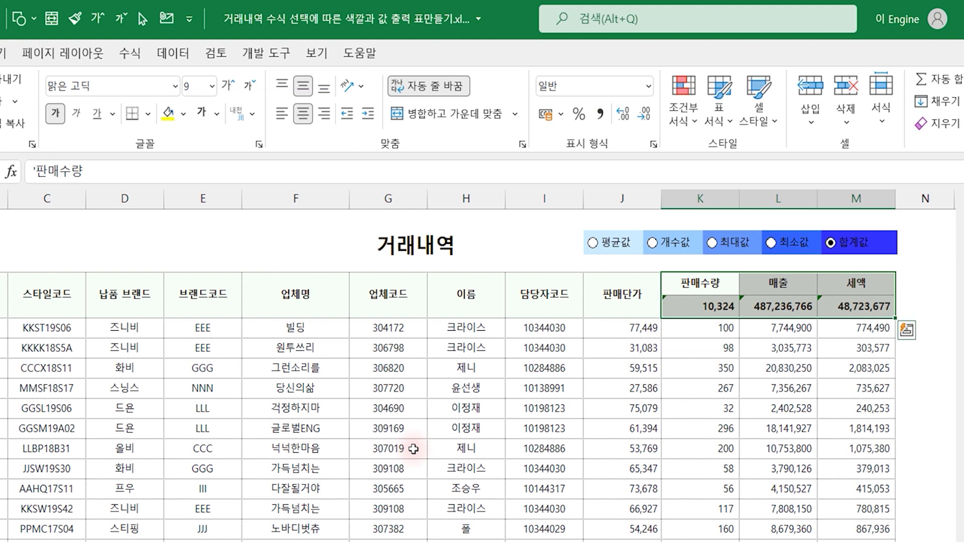
In the Rules Manager, duplicate the =$N$2=3 rule and change its formula to =$N$2=4.
click(683, 115)
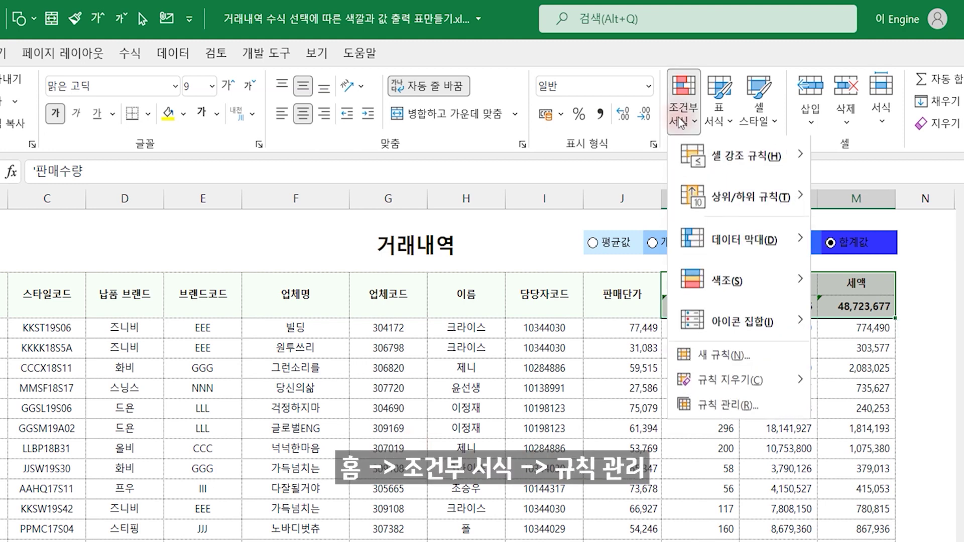
click(734, 417)
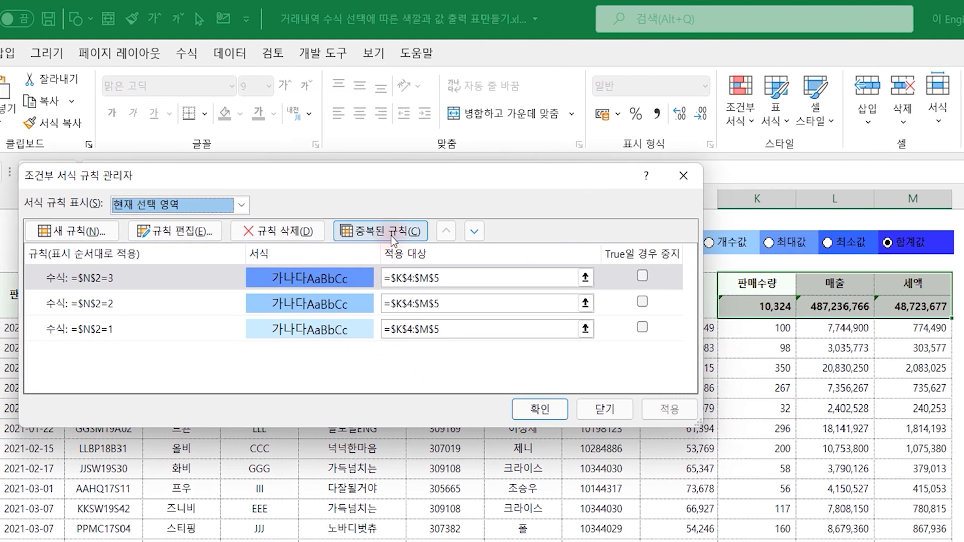
click(390, 234)
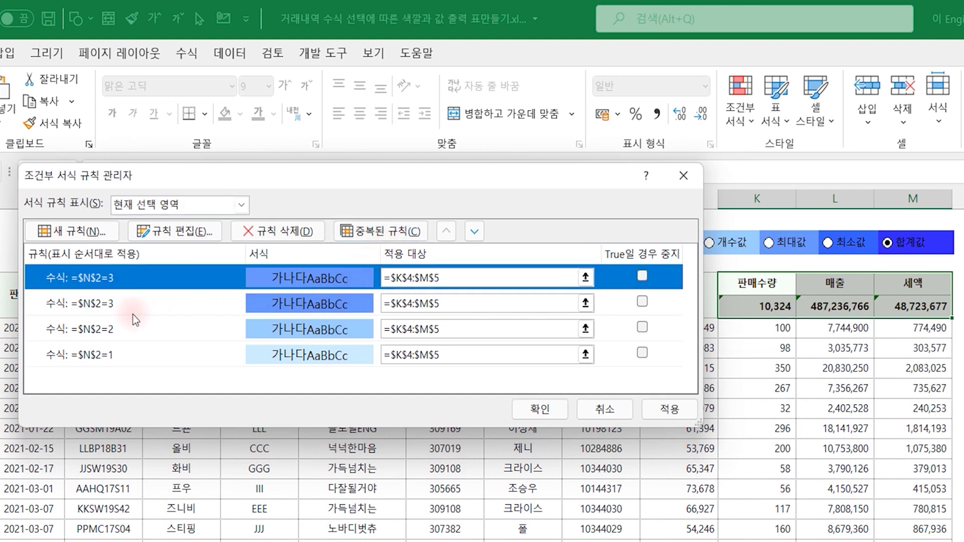
click(463, 301)
double_click(117, 283)
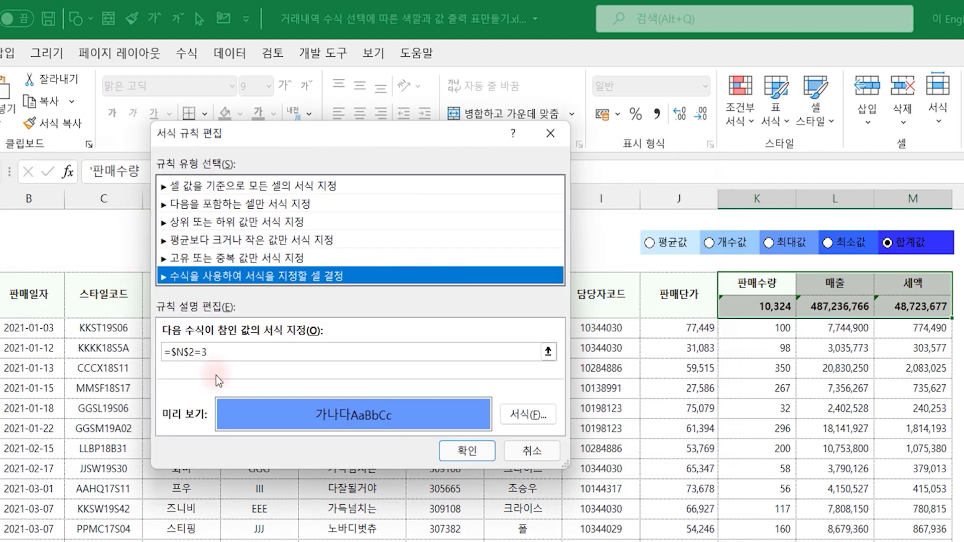
click(231, 351)
key(BackSpace)
text(4)
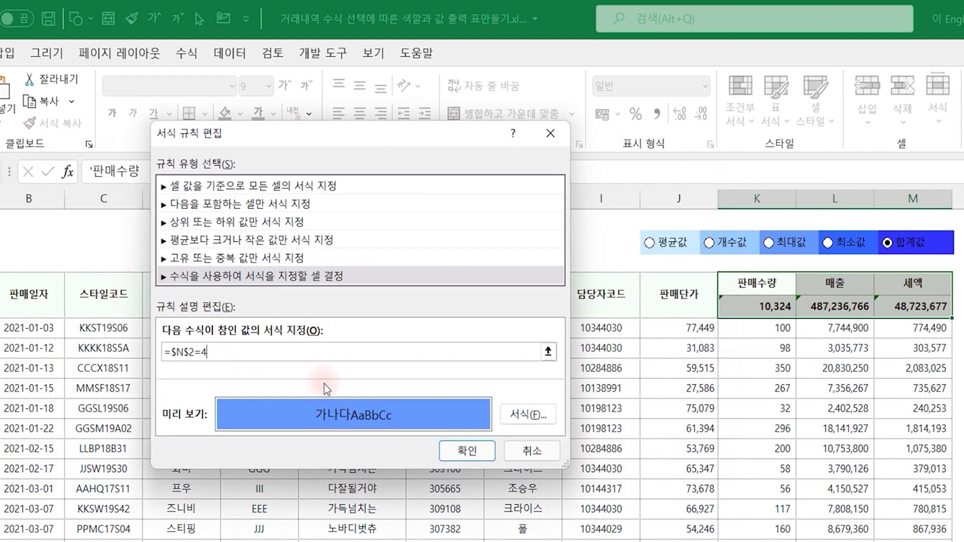
Set the =$N$2=4 rule's fill to a brighter blue and save it.
click(528, 417)
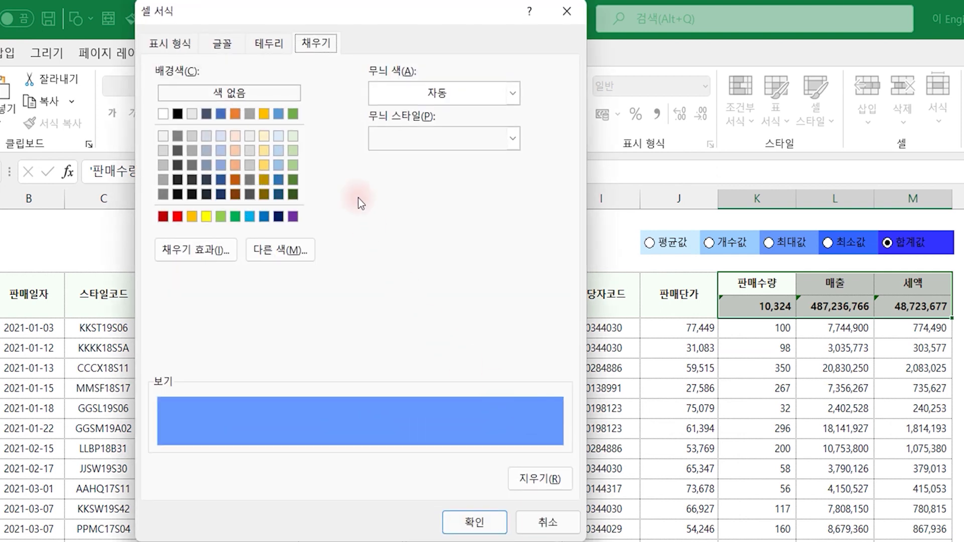
click(282, 255)
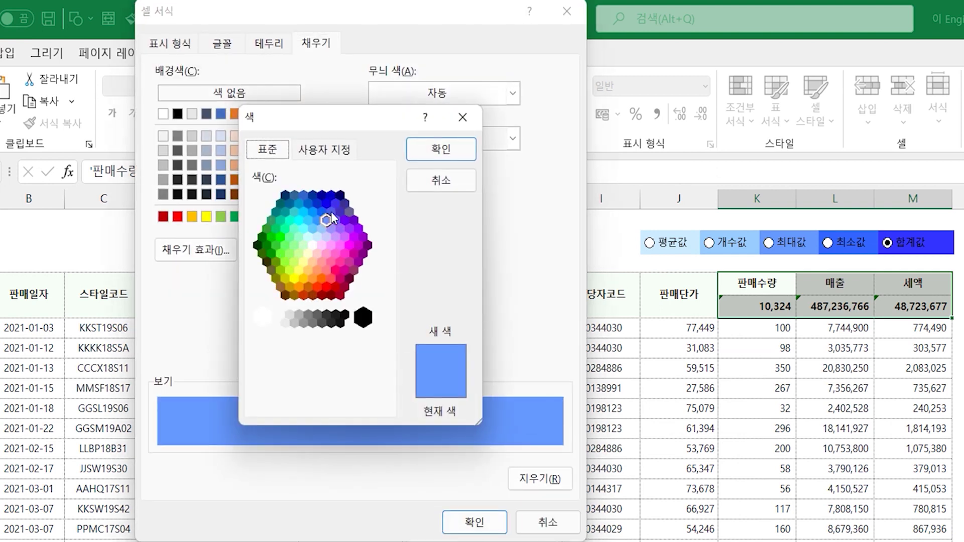
click(330, 212)
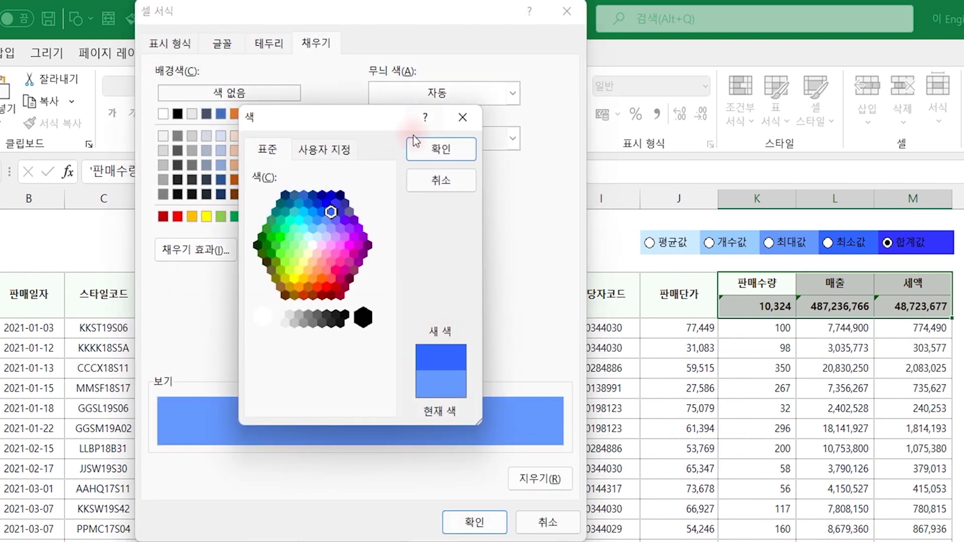
click(426, 151)
click(466, 522)
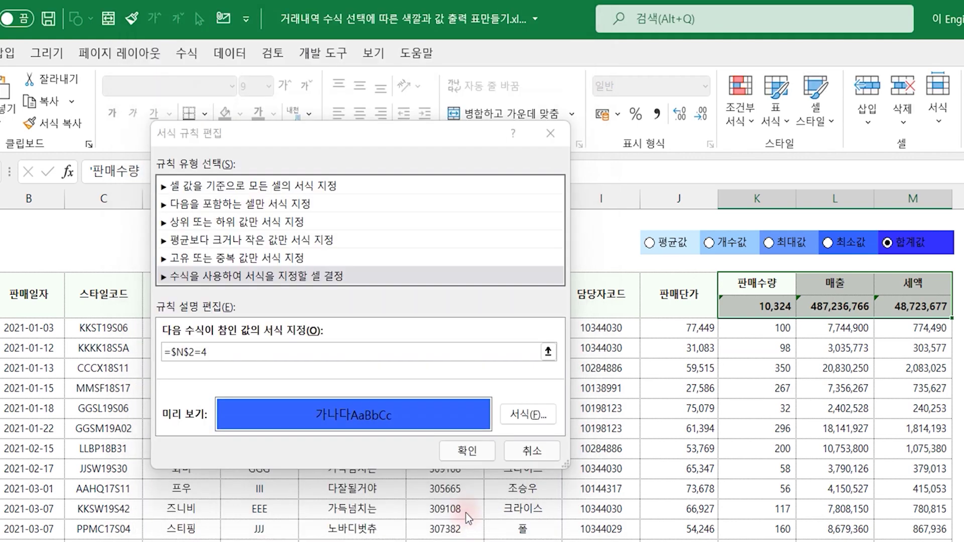
click(463, 450)
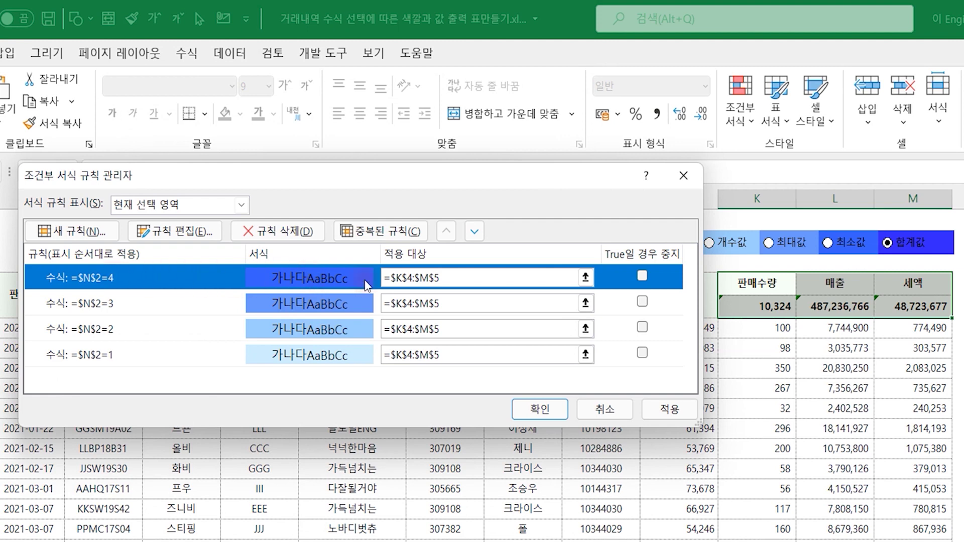
Duplicate the =$N$2=4 rule and edit the copy's formula for N2 equal to 5.
click(444, 276)
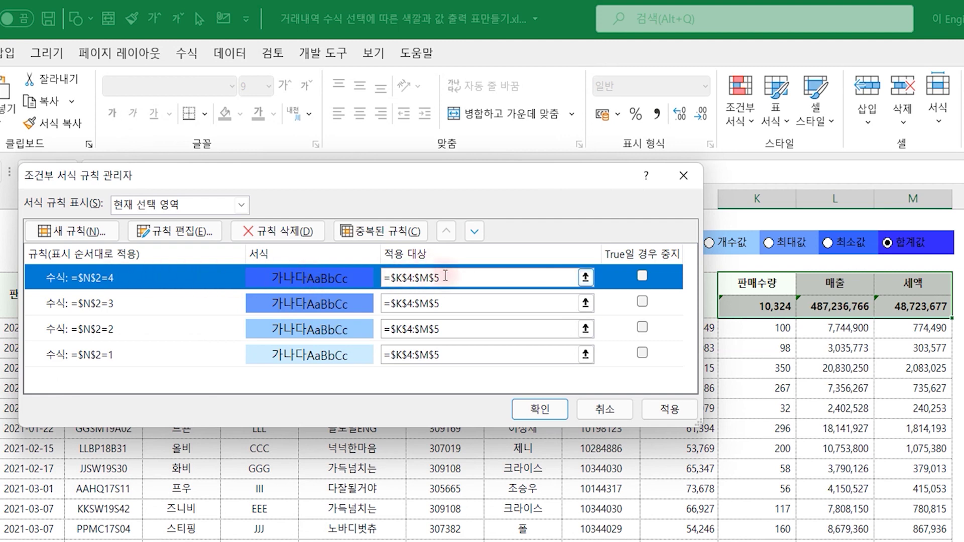
click(374, 232)
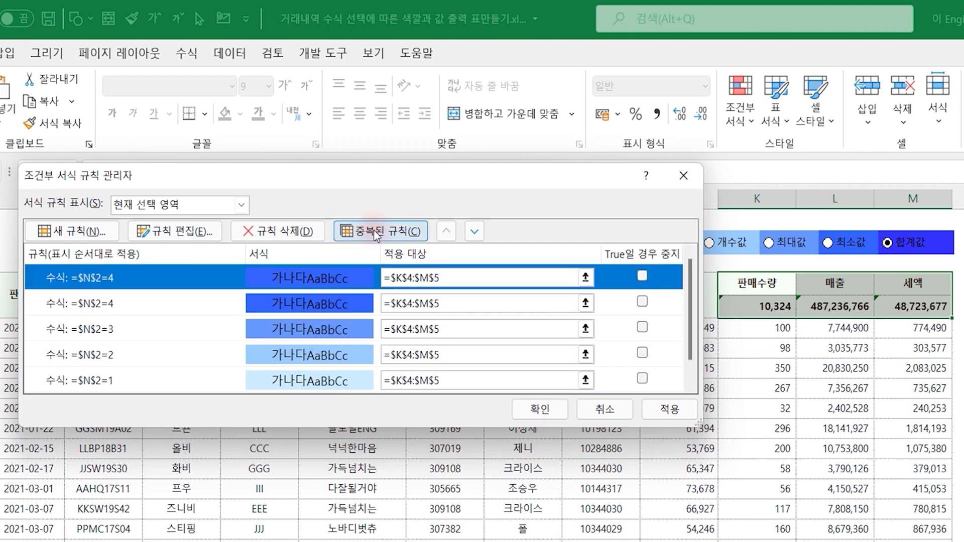
double_click(171, 281)
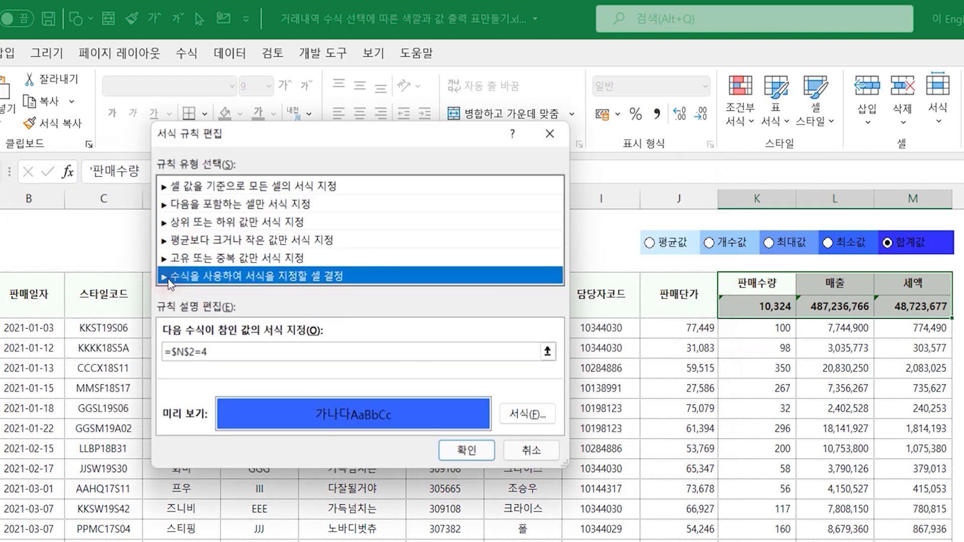
click(230, 351)
text(5)
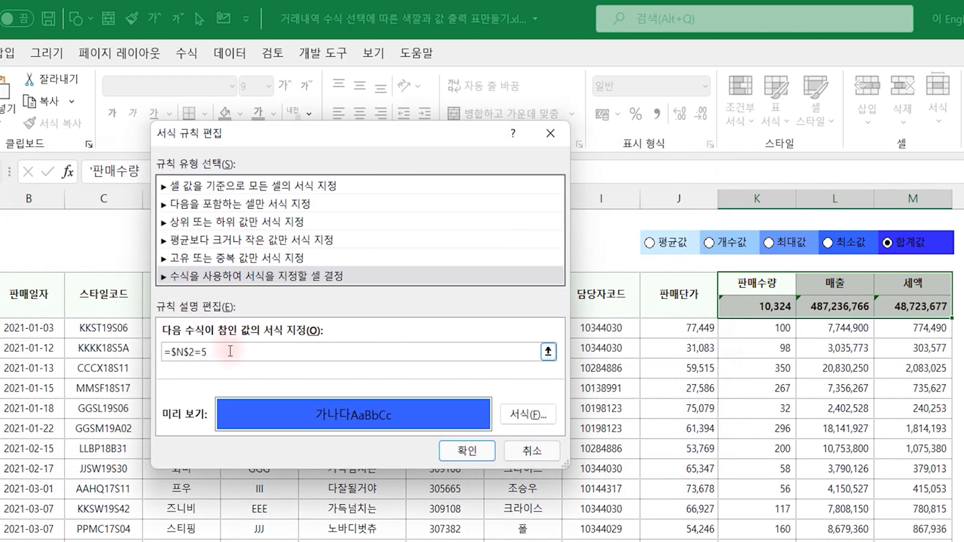
Give the =$N$2=5 rule the deepest blue fill, save it and apply all rules.
click(527, 414)
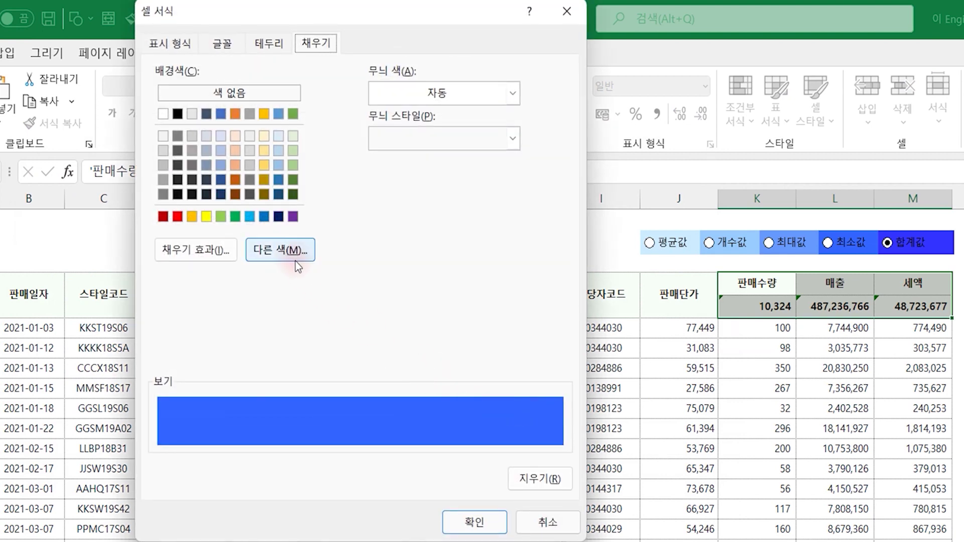
click(294, 259)
click(336, 205)
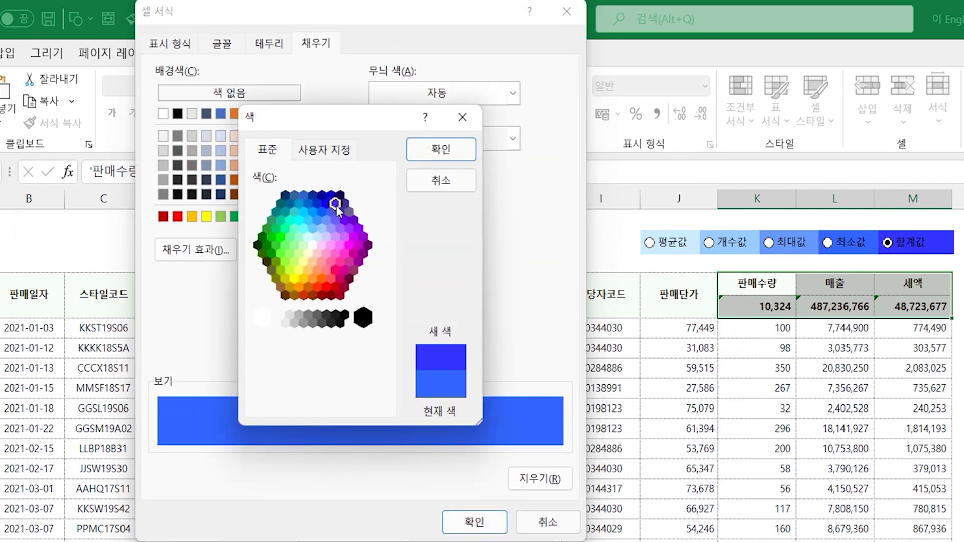
click(440, 149)
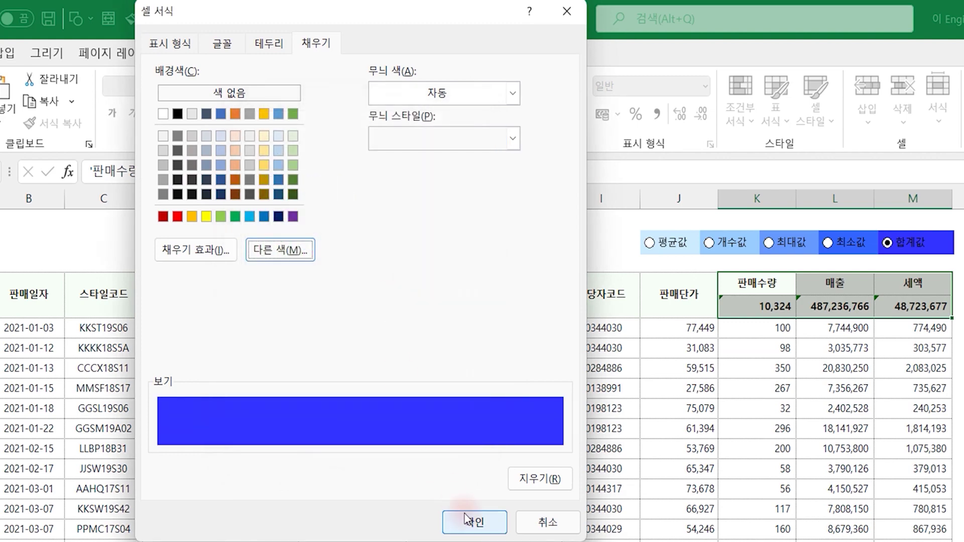
click(474, 522)
click(466, 446)
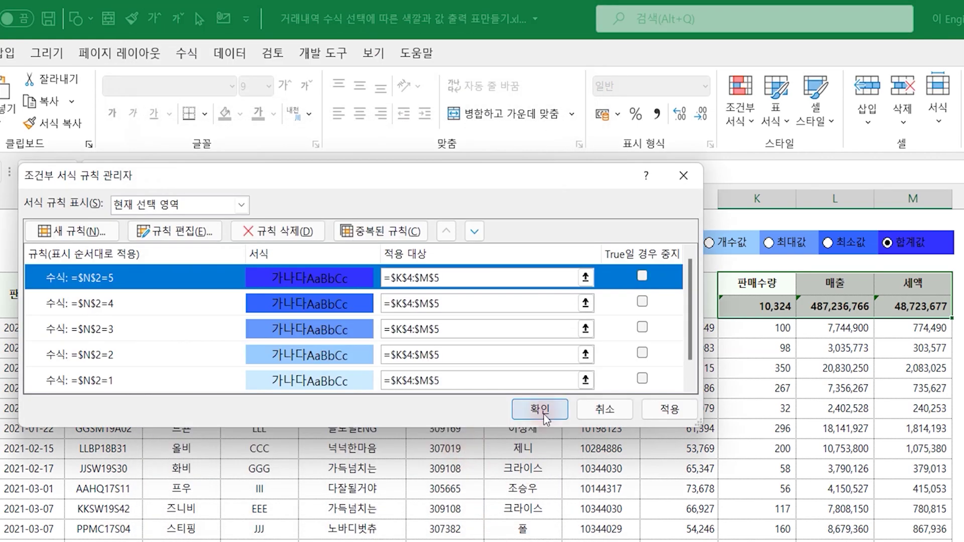
click(540, 416)
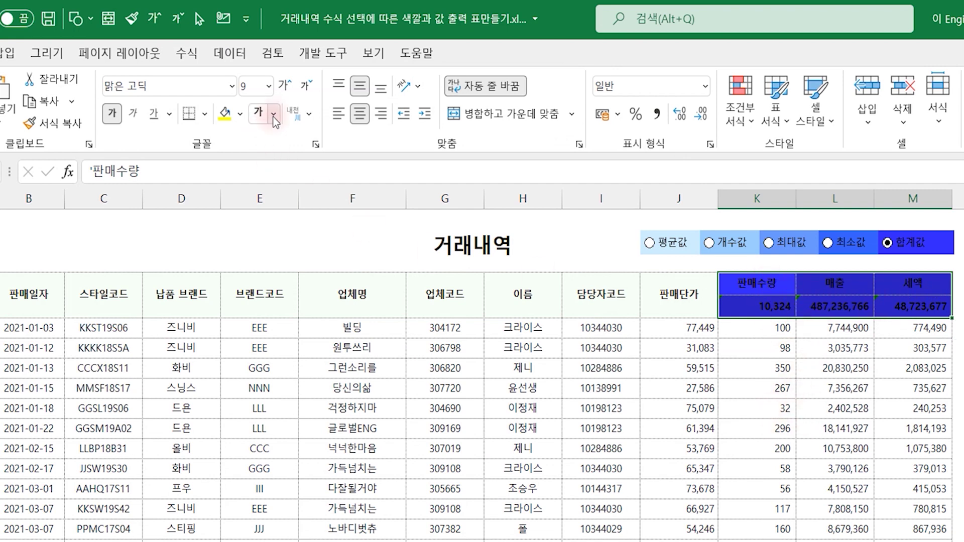
Make K4:M5's text white, then test the 평균값, 개수값, 최대값, 최소값 and 합계값 options.
click(258, 113)
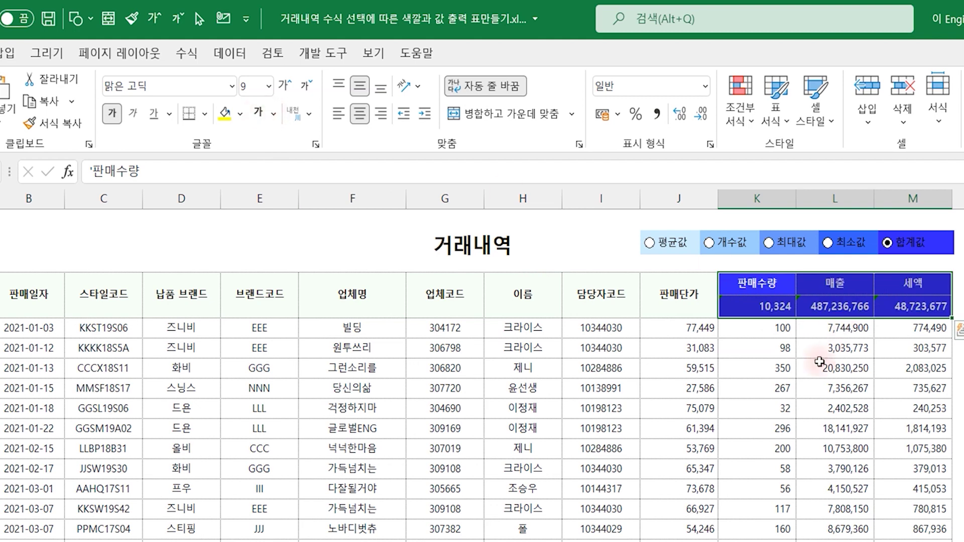
click(649, 243)
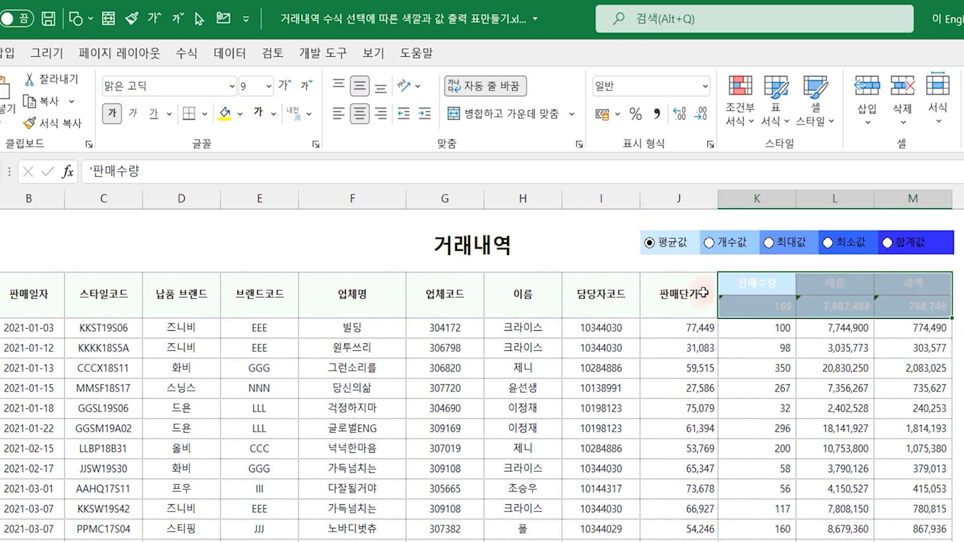
drag(730, 294, 903, 297)
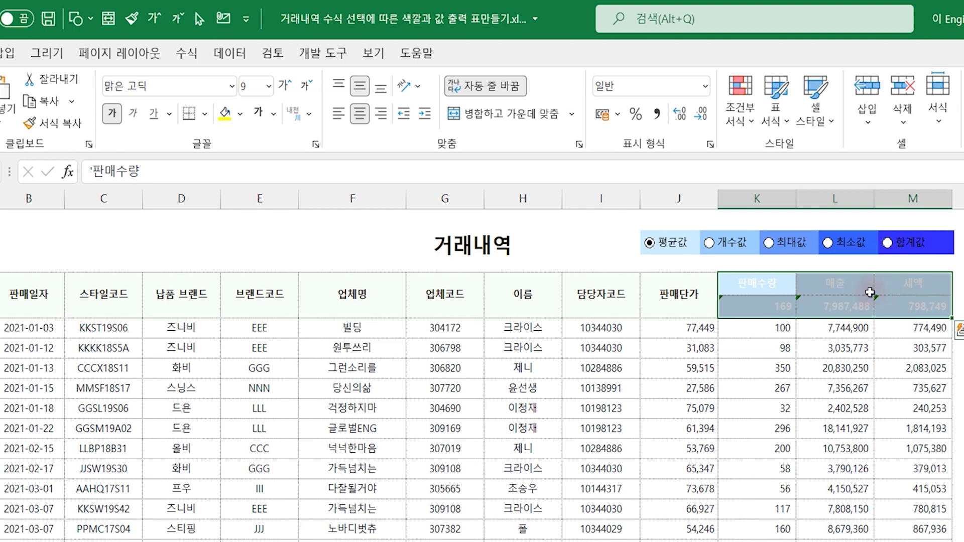
click(709, 244)
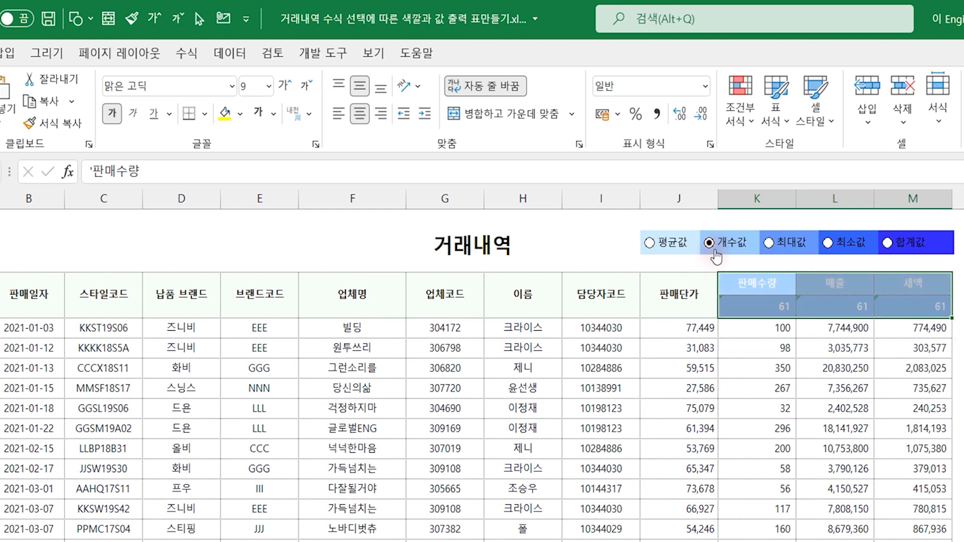
click(793, 247)
click(852, 247)
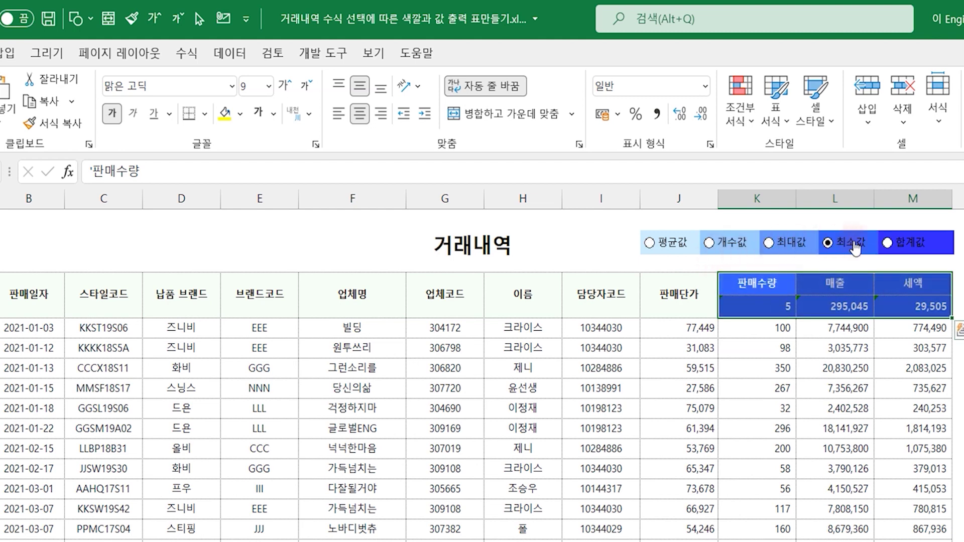
click(911, 244)
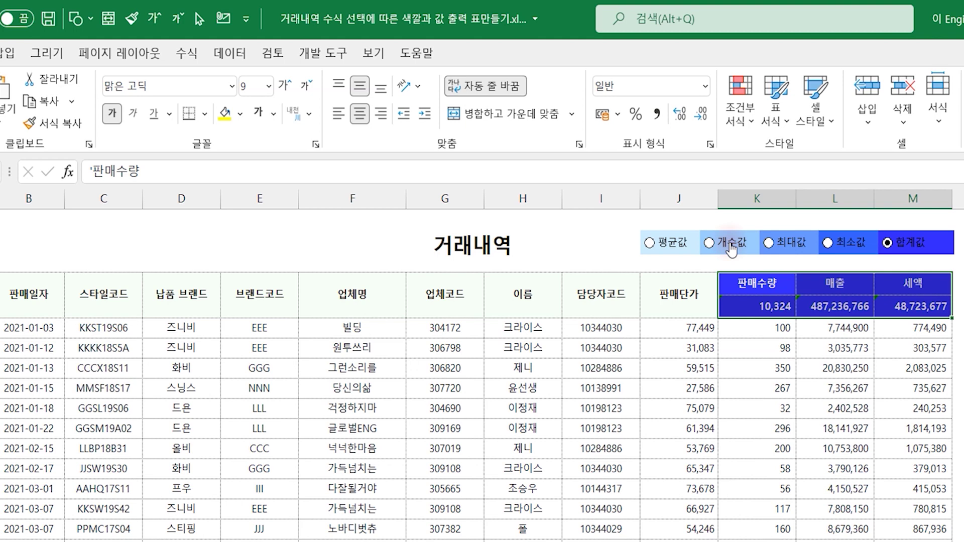
Choose 평균값 so the block shows averages 169, 7,987,488, 798,749 in lightest blue; select M9.
click(673, 249)
click(911, 388)
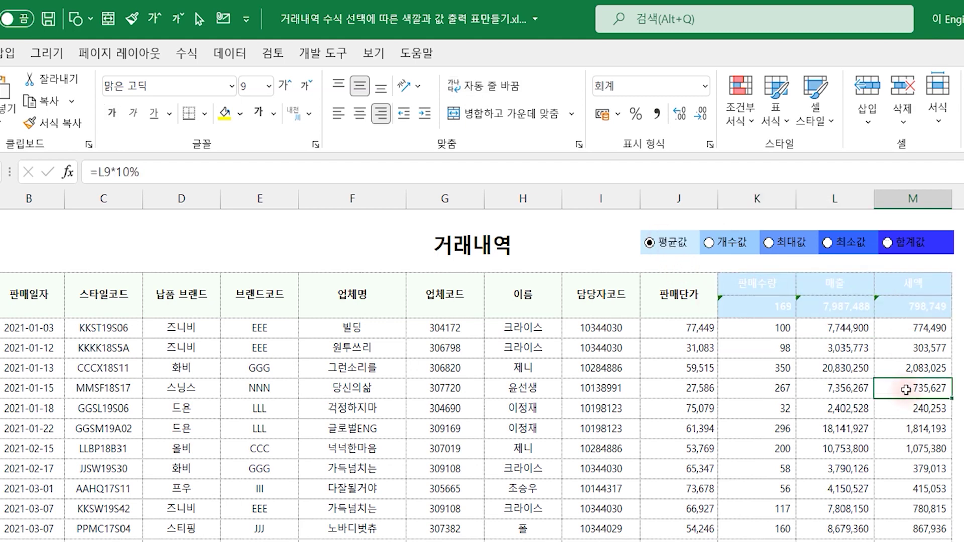